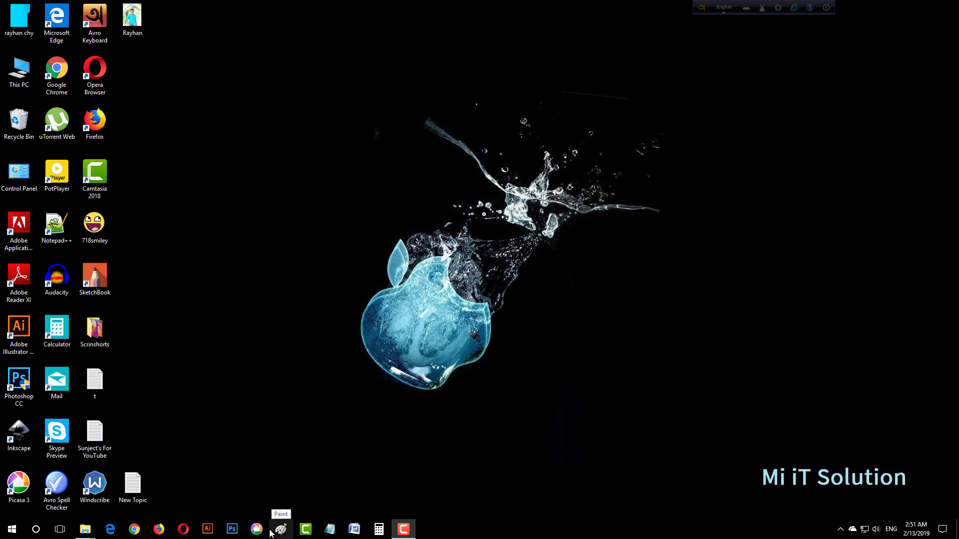
Step: Refresh the desktop and briefly preview the portrait photo
{"action": "right_click", "coordinate": [285, 362]}
{"action": "left_click", "coordinate": [357, 392]}
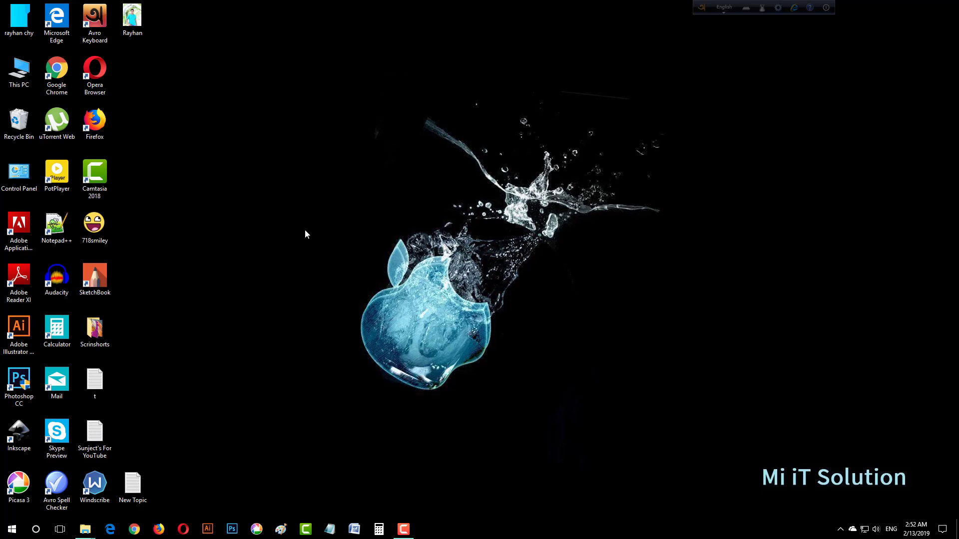
{"action": "double_click", "coordinate": [136, 27]}
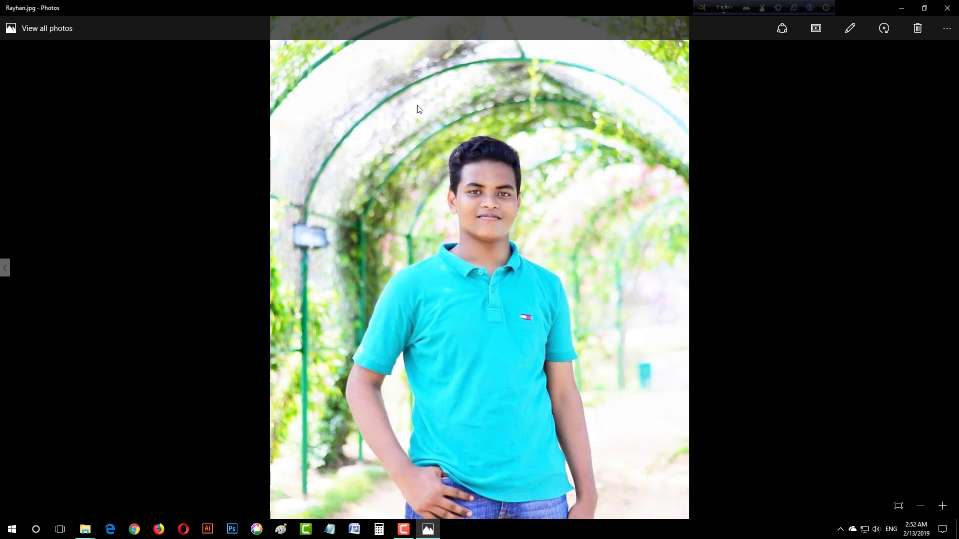
{"action": "left_click", "coordinate": [947, 8]}
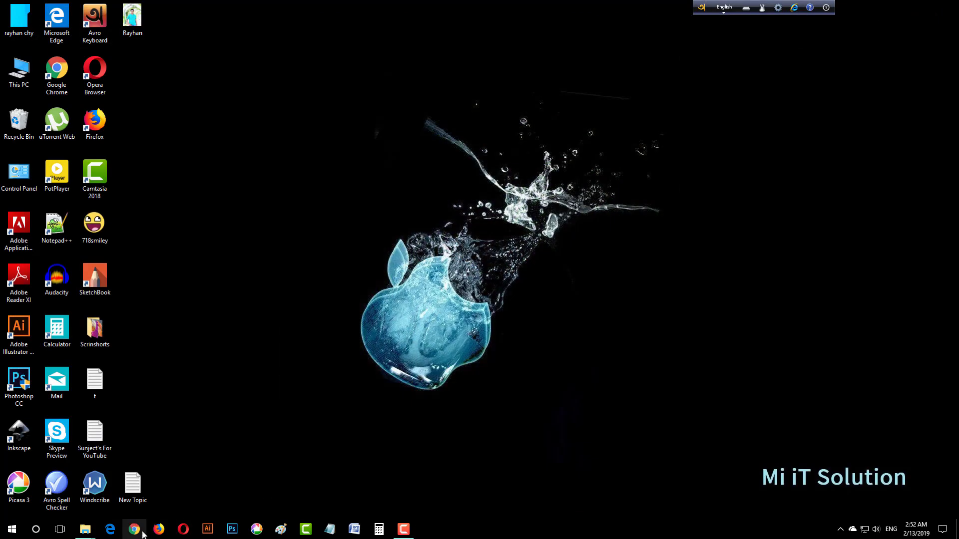
Step: Launch Firefox, search for burner.bonanza.com, and open the Background Burner - Bonanza result
{"action": "left_click", "coordinate": [159, 530]}
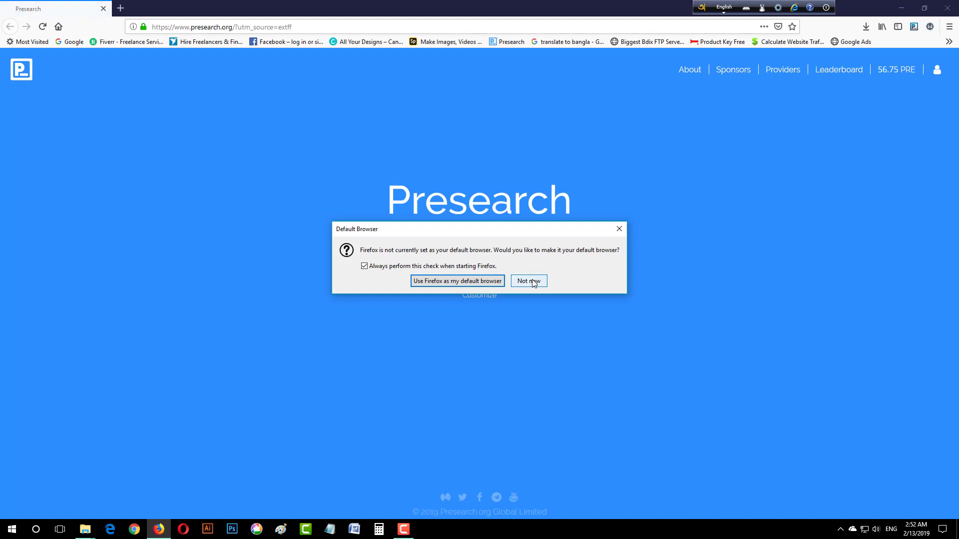
{"action": "left_click", "coordinate": [529, 281]}
{"action": "right_click", "coordinate": [468, 244]}
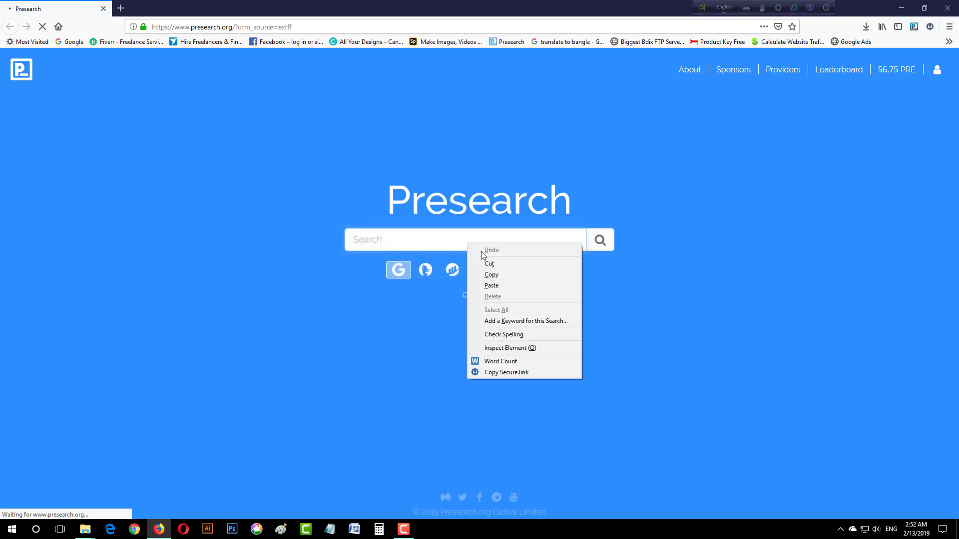
{"action": "left_click", "coordinate": [520, 286]}
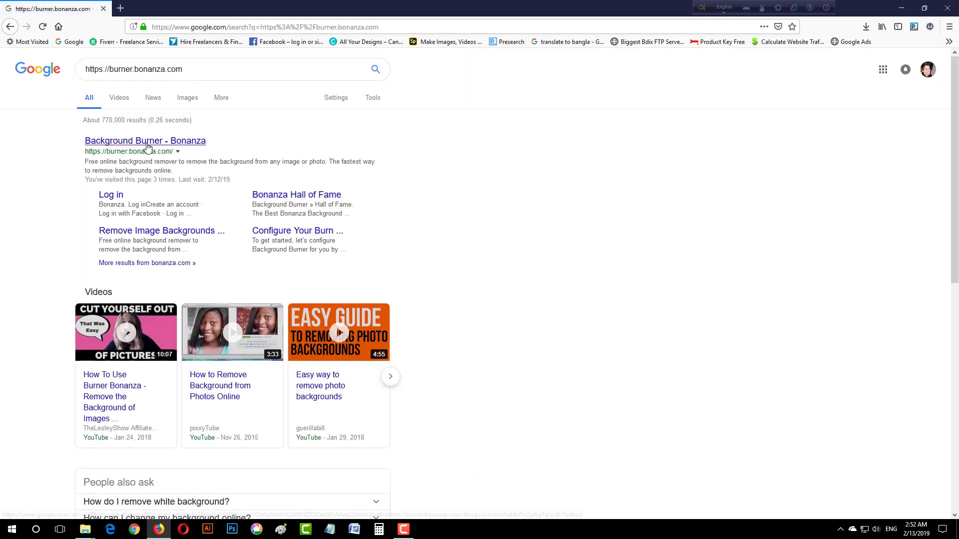
{"action": "left_click", "coordinate": [148, 144]}
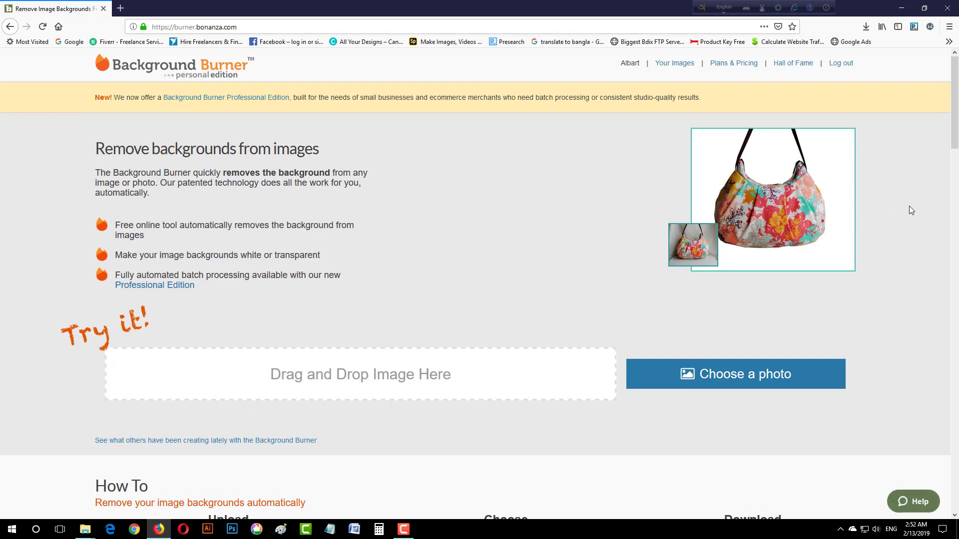
Step: Upload the Desktop portrait photo and open Touch up on the first result
{"action": "left_click_drag", "start_coordinate": [699, 247], "coordinate": [861, 210]}
{"action": "left_click", "coordinate": [713, 372]}
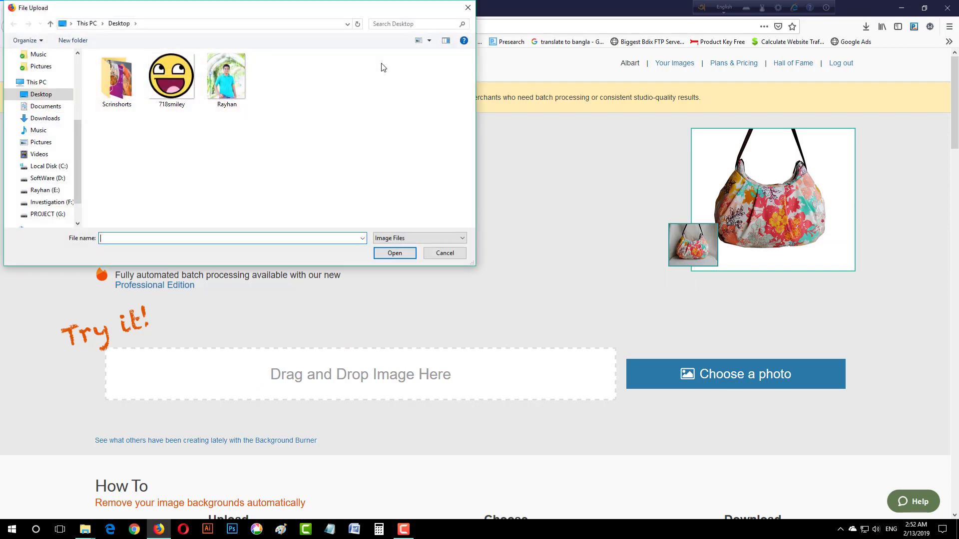
{"action": "left_click", "coordinate": [243, 94]}
{"action": "left_click", "coordinate": [394, 253]}
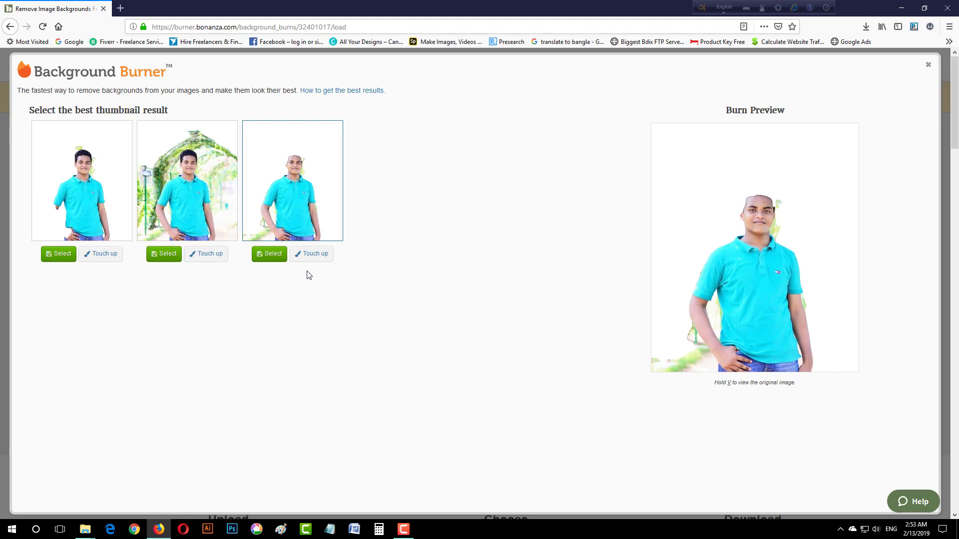
{"action": "left_click", "coordinate": [98, 255]}
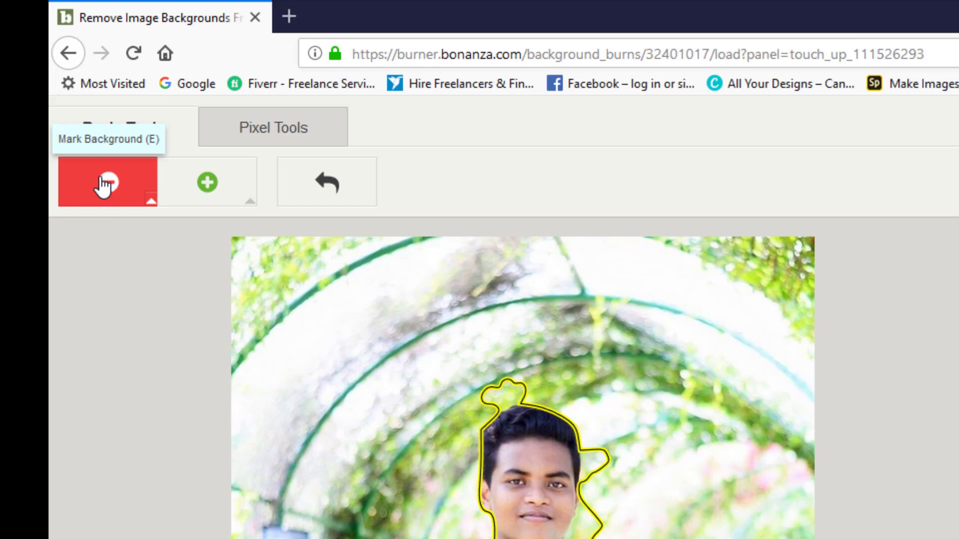
Step: Mark as background the loop above the hair, the patch beside it, and the inner-arm gap
{"action": "left_click", "coordinate": [203, 182]}
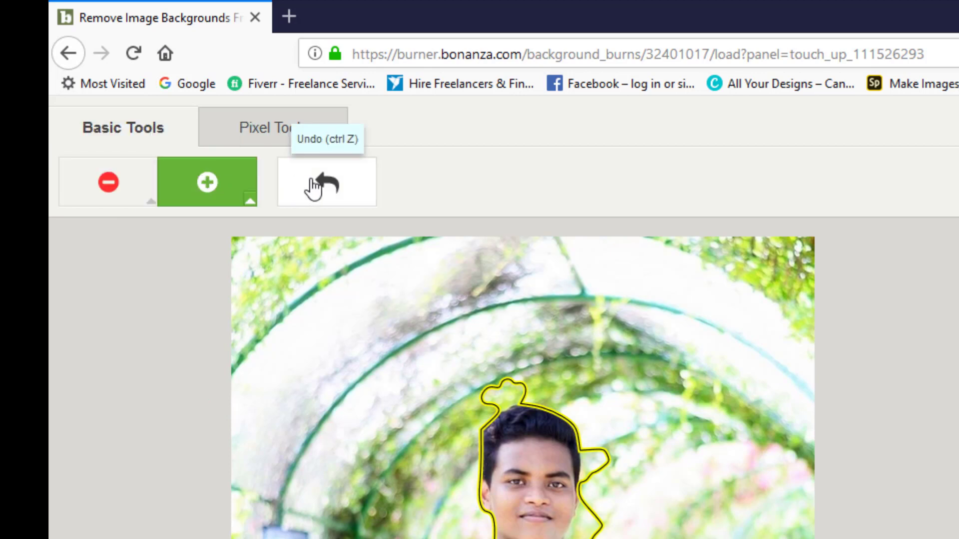
{"action": "left_click", "coordinate": [131, 190]}
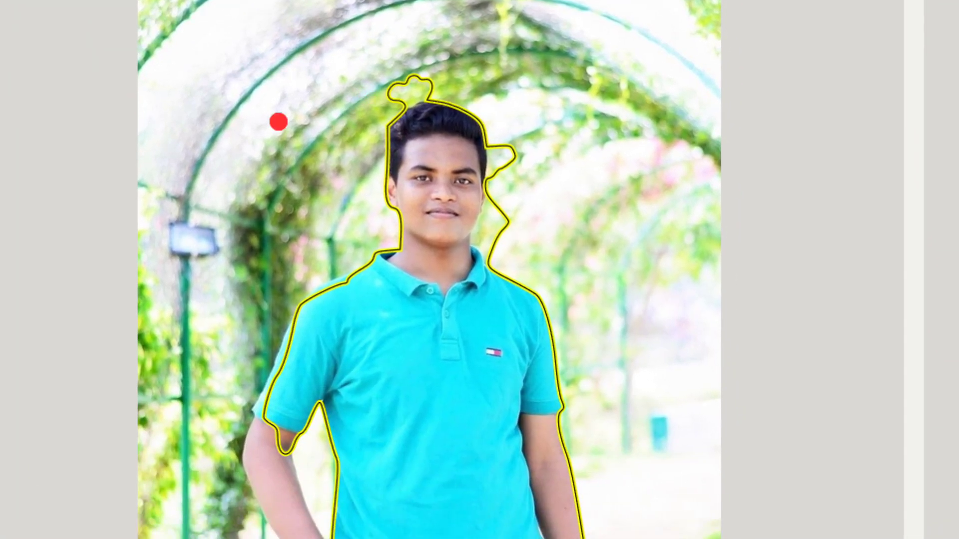
{"action": "mouse_move", "coordinate": [373, 113]}
{"action": "left_mouse_down"}
{"action": "mouse_move", "coordinate": [436, 86]}
{"action": "mouse_move", "coordinate": [518, 82]}
{"action": "left_mouse_up"}
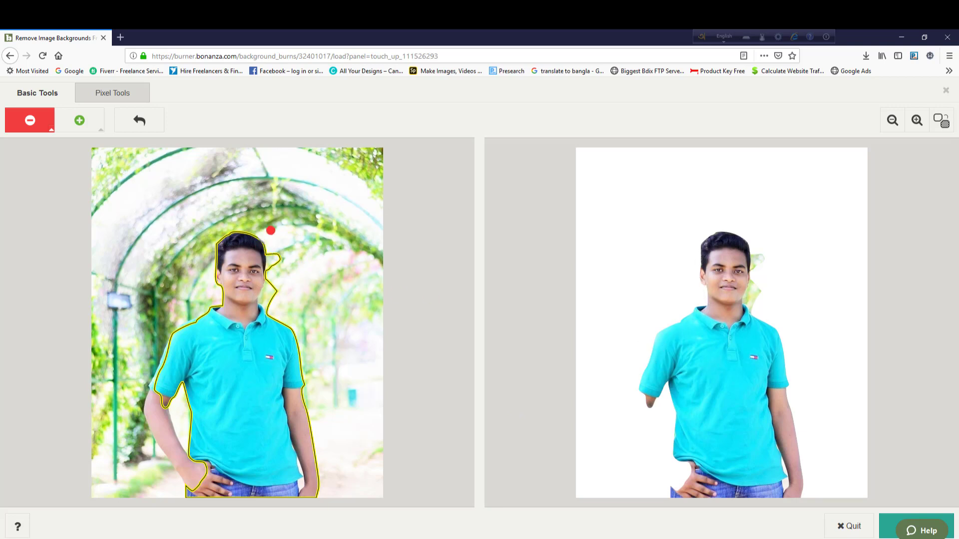
{"action": "left_click_drag", "start_coordinate": [273, 232], "coordinate": [270, 307]}
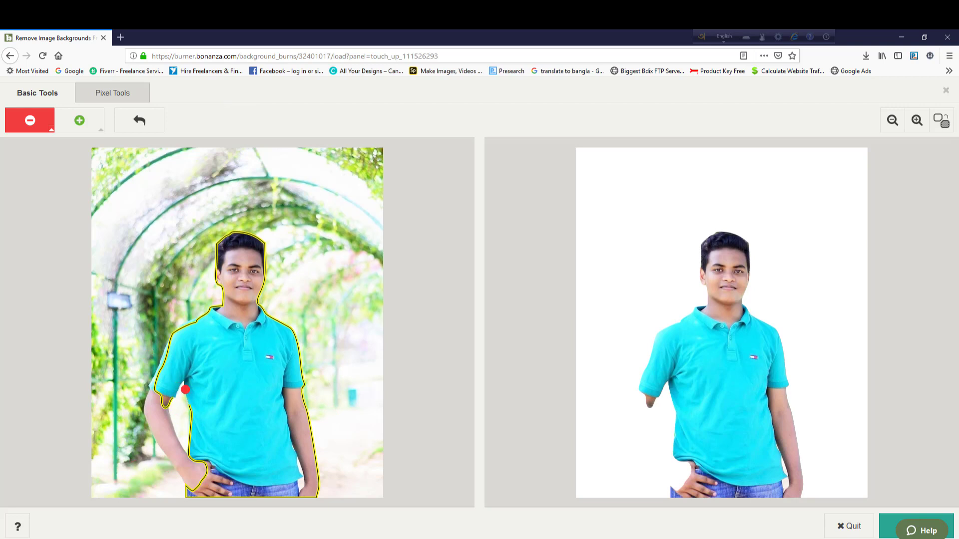
{"action": "left_click_drag", "start_coordinate": [185, 387], "coordinate": [185, 446]}
{"action": "left_click", "coordinate": [173, 408]}
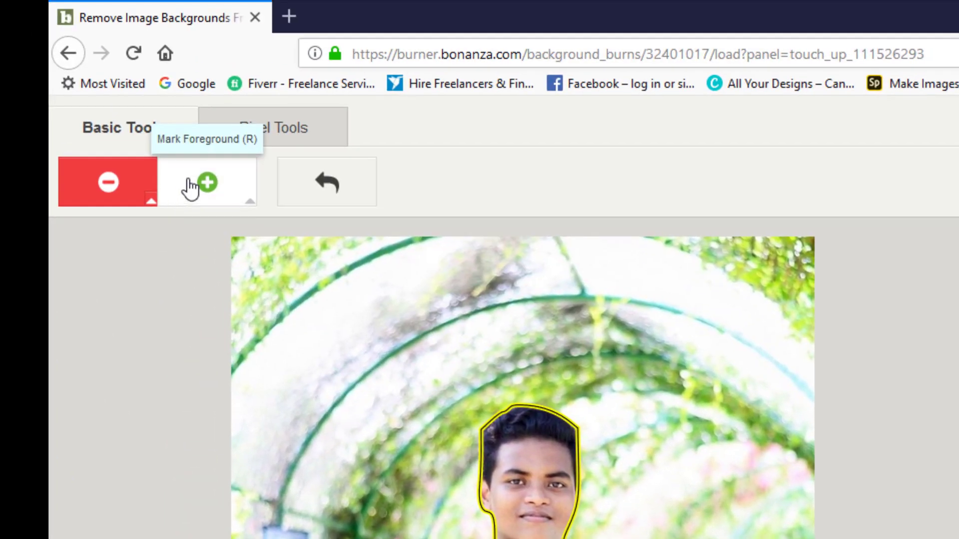
Step: Paint the left shoulder and forearm back in as foreground, marking the elbow gap as background
{"action": "left_click", "coordinate": [190, 186]}
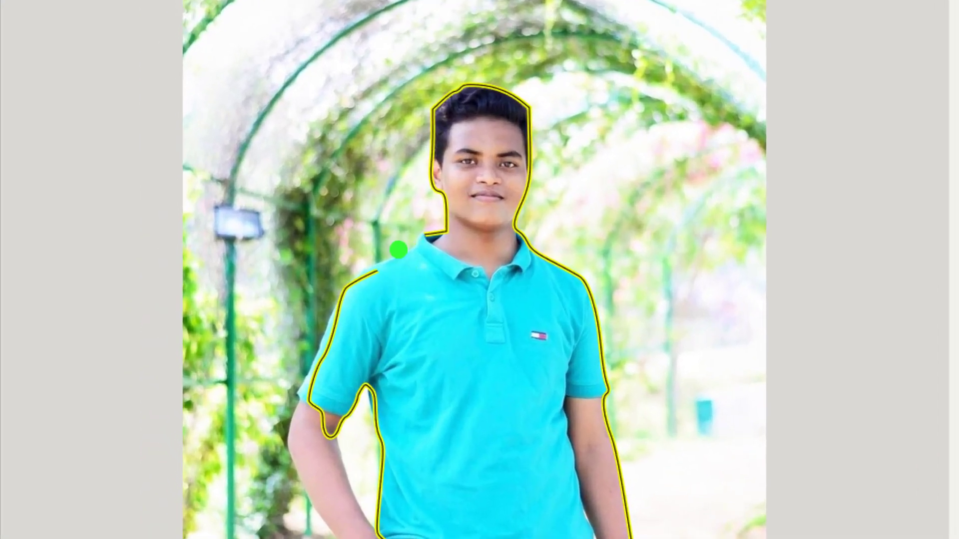
{"action": "left_click_drag", "start_coordinate": [398, 249], "coordinate": [396, 267]}
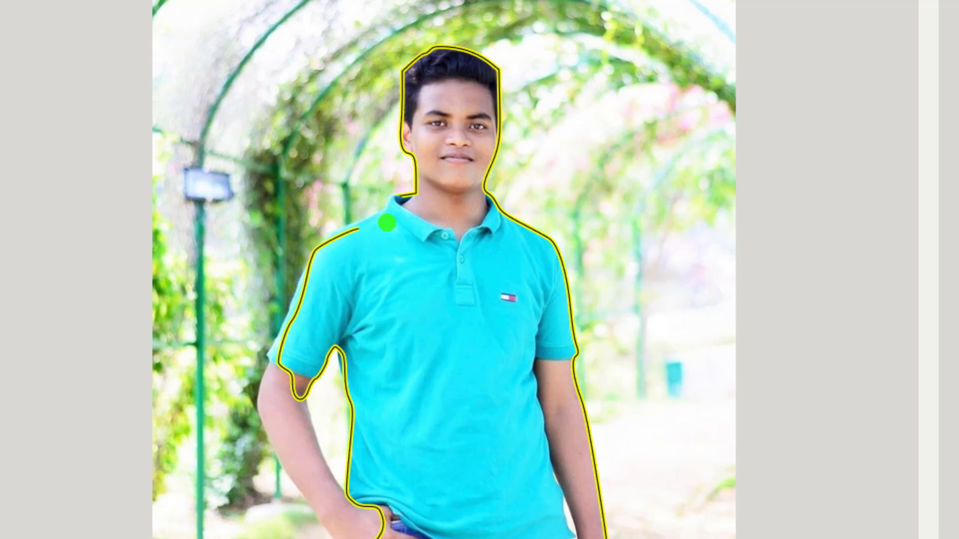
{"action": "mouse_move", "coordinate": [386, 221]}
{"action": "left_mouse_down"}
{"action": "mouse_move", "coordinate": [320, 253]}
{"action": "mouse_move", "coordinate": [259, 376]}
{"action": "mouse_move", "coordinate": [258, 405]}
{"action": "mouse_move", "coordinate": [307, 452]}
{"action": "left_mouse_up"}
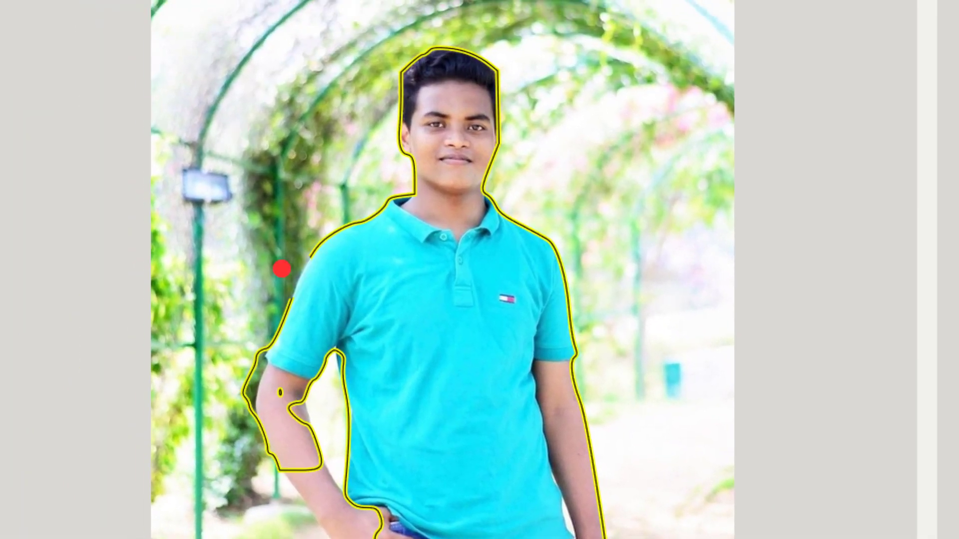
{"action": "mouse_move", "coordinate": [274, 320]}
{"action": "left_mouse_down"}
{"action": "mouse_move", "coordinate": [252, 352]}
{"action": "mouse_move", "coordinate": [246, 415]}
{"action": "mouse_move", "coordinate": [273, 482]}
{"action": "left_mouse_up"}
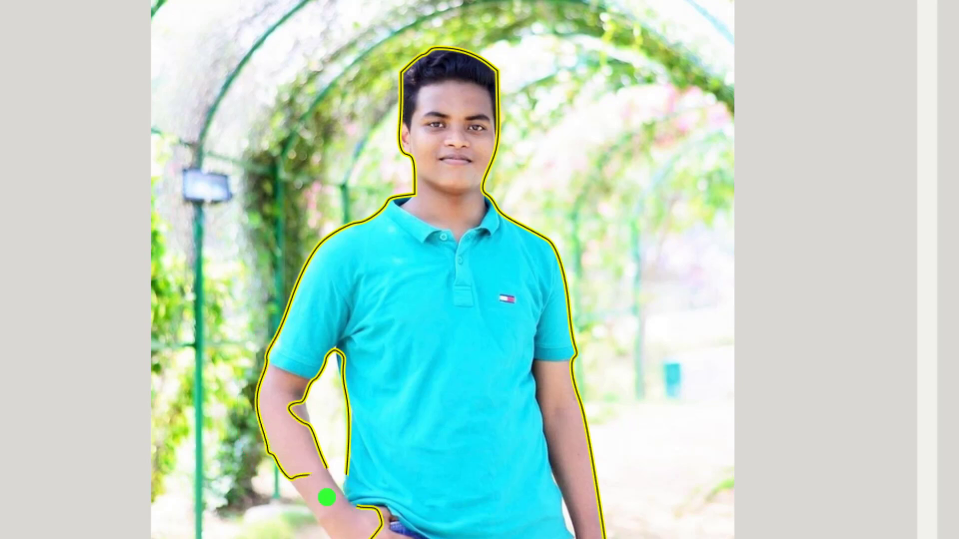
{"action": "mouse_move", "coordinate": [276, 413]}
{"action": "left_mouse_down"}
{"action": "mouse_move", "coordinate": [307, 458]}
{"action": "mouse_move", "coordinate": [295, 453]}
{"action": "mouse_move", "coordinate": [267, 413]}
{"action": "mouse_move", "coordinate": [326, 454]}
{"action": "left_mouse_up"}
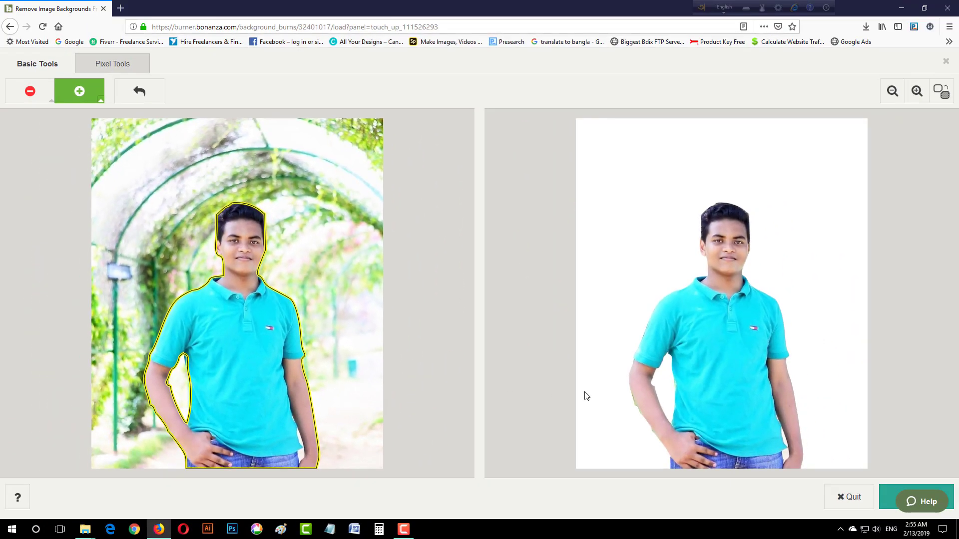
Step: Mark the leftover elbow patch as background, hide the checkerboard, and apply the finished cutout
{"action": "left_click", "coordinate": [30, 91]}
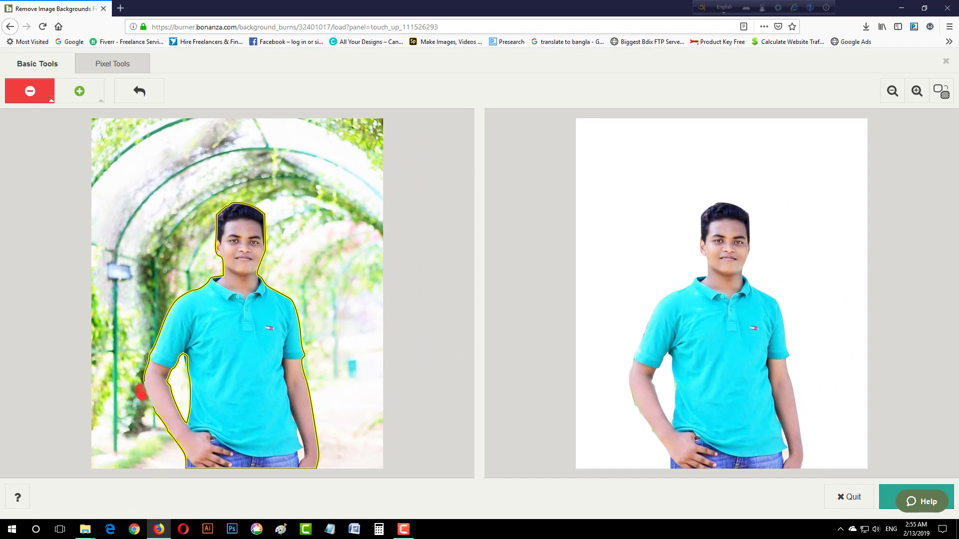
{"action": "left_click_drag", "start_coordinate": [146, 405], "coordinate": [173, 442]}
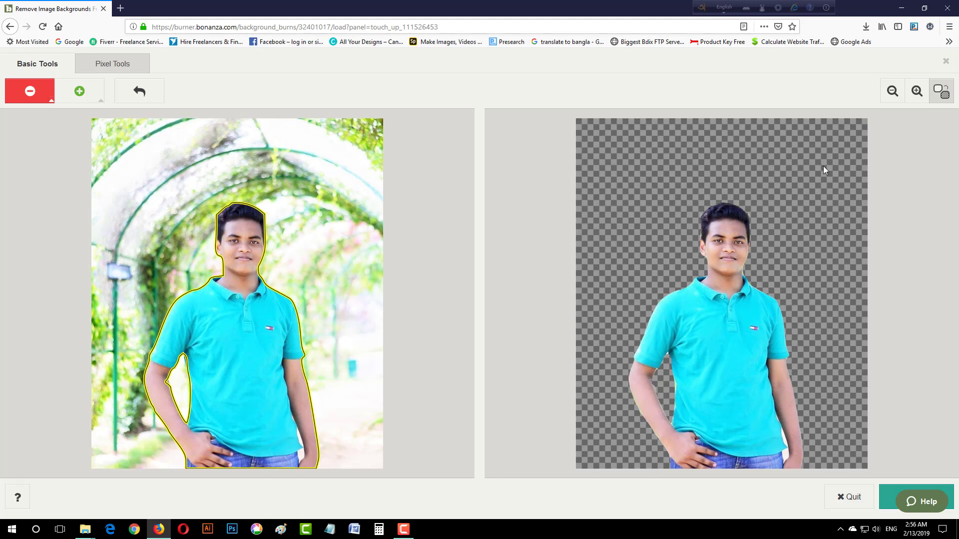
{"action": "left_click", "coordinate": [940, 95]}
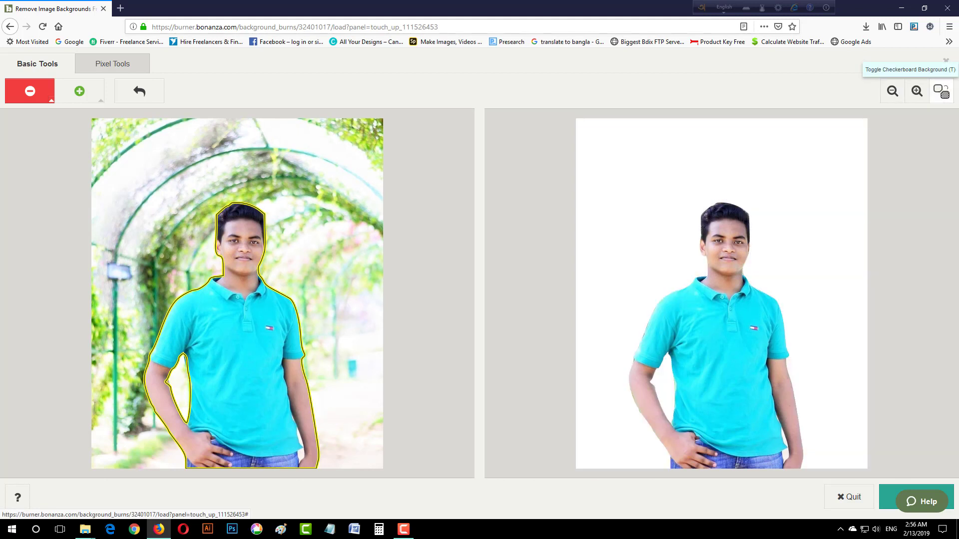
{"action": "left_click", "coordinate": [886, 505]}
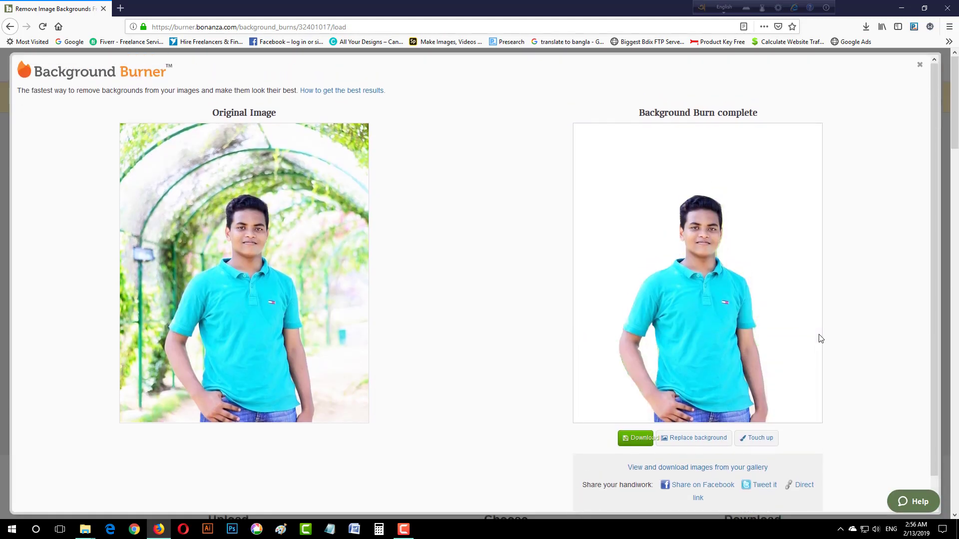
Step: Download the cutout as a transparent PNG, then bring up the replacement backgrounds
{"action": "left_click", "coordinate": [637, 439]}
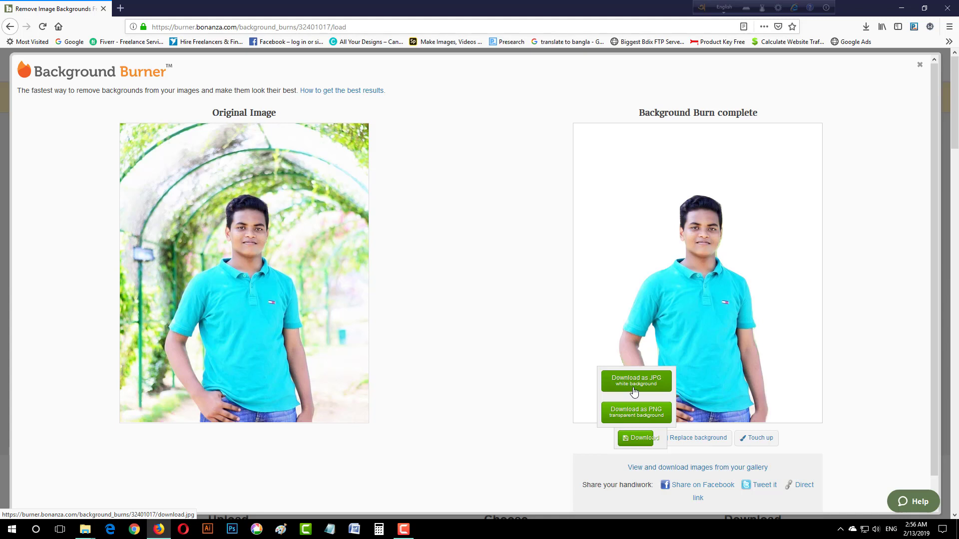
{"action": "left_click", "coordinate": [665, 417]}
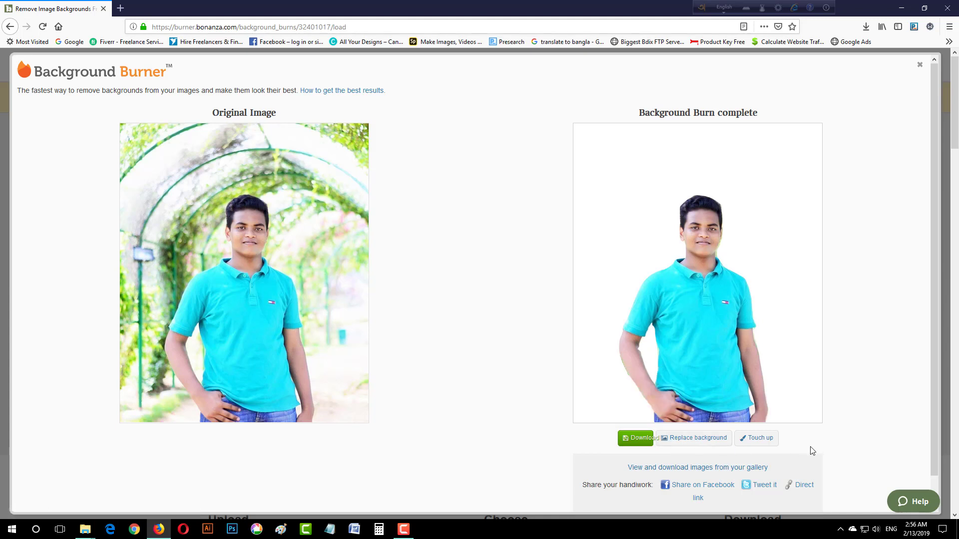
{"action": "left_click", "coordinate": [708, 439]}
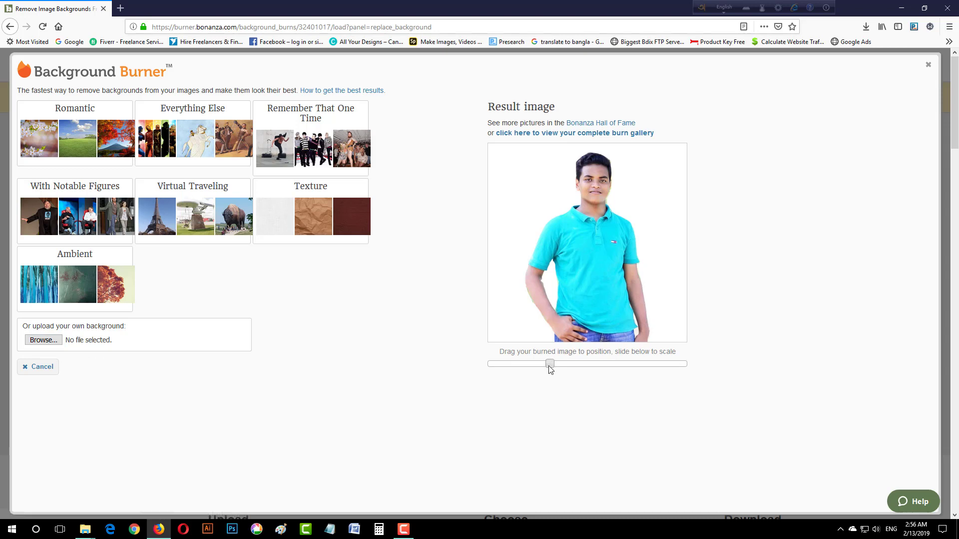
Step: Apply the Eiffel Tower backdrop, shrink the person, and place them at its left base
{"action": "left_click", "coordinate": [214, 221]}
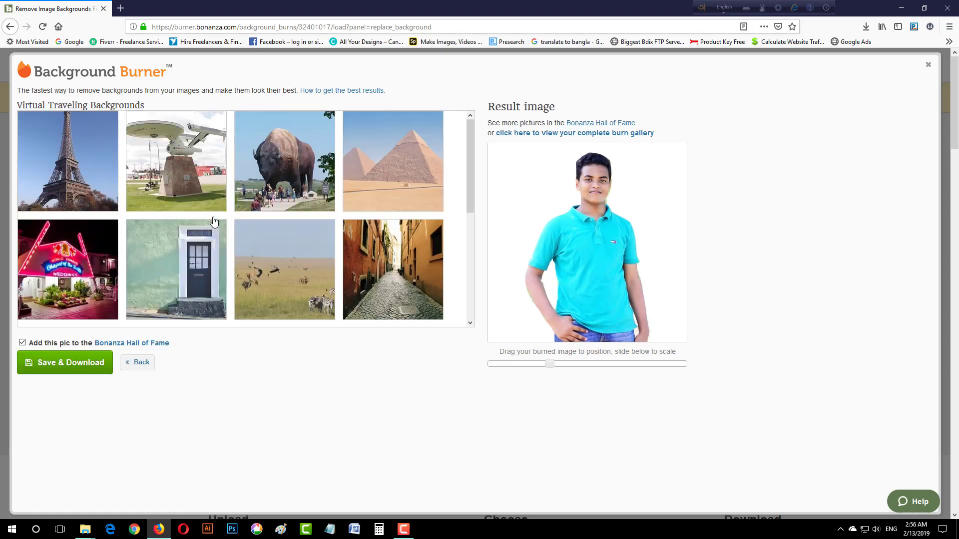
{"action": "left_click", "coordinate": [53, 159]}
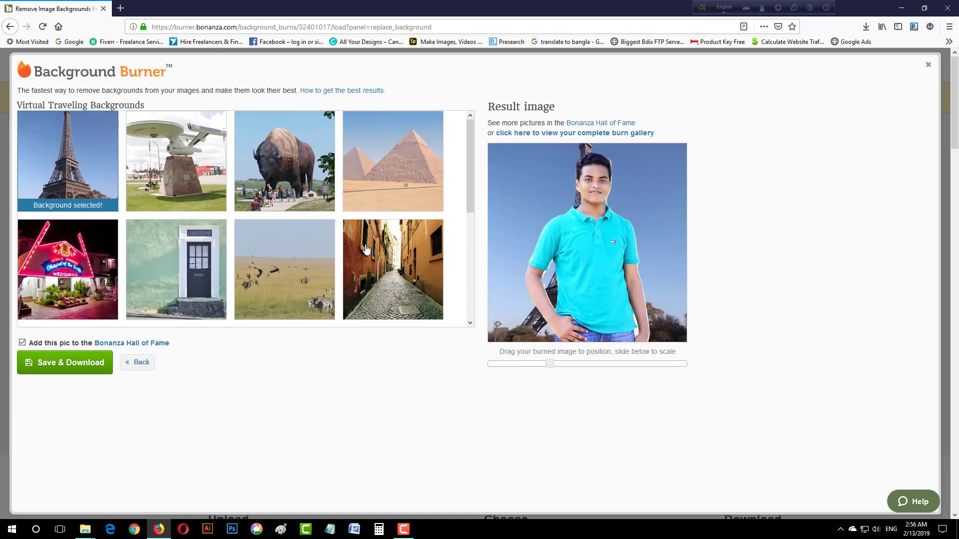
{"action": "left_click_drag", "start_coordinate": [611, 229], "coordinate": [651, 244]}
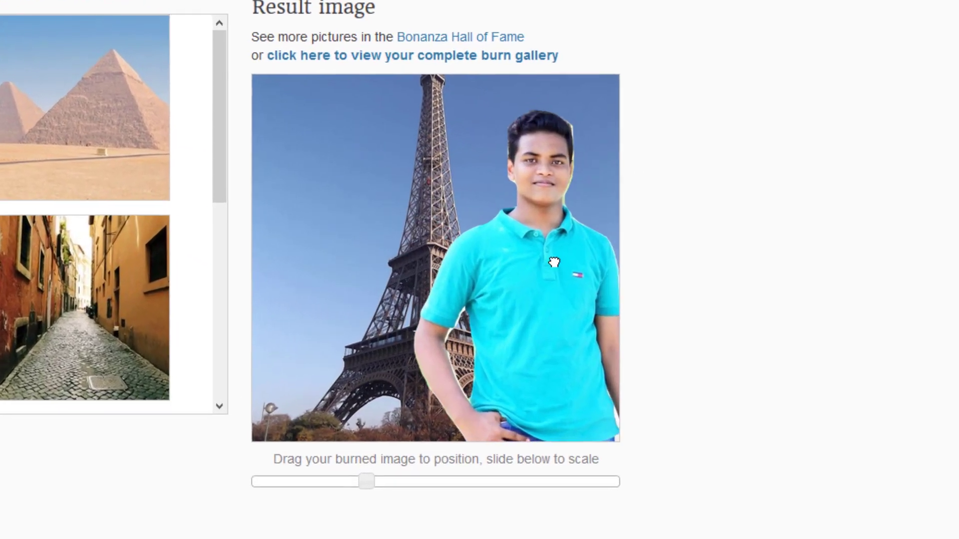
{"action": "left_click_drag", "start_coordinate": [554, 262], "coordinate": [432, 238]}
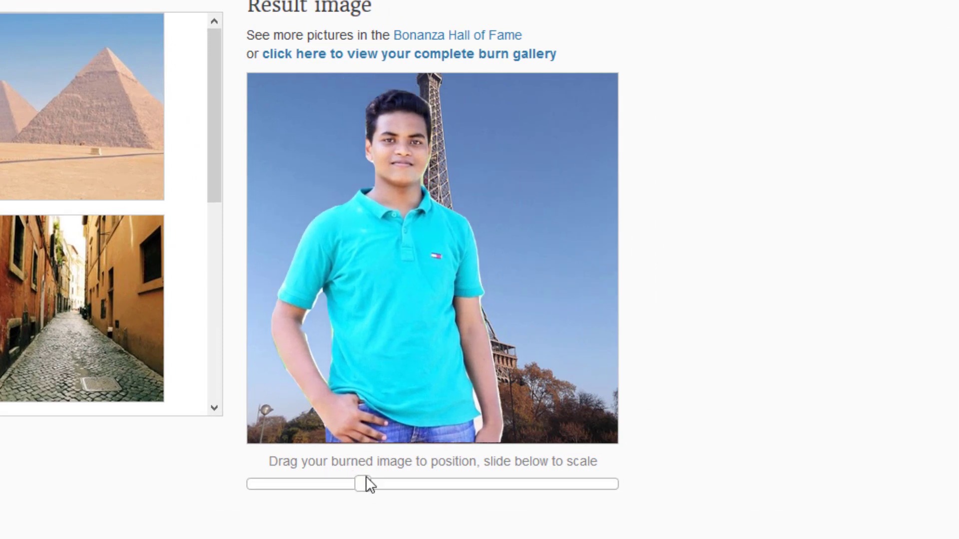
{"action": "left_click_drag", "start_coordinate": [366, 478], "coordinate": [295, 472]}
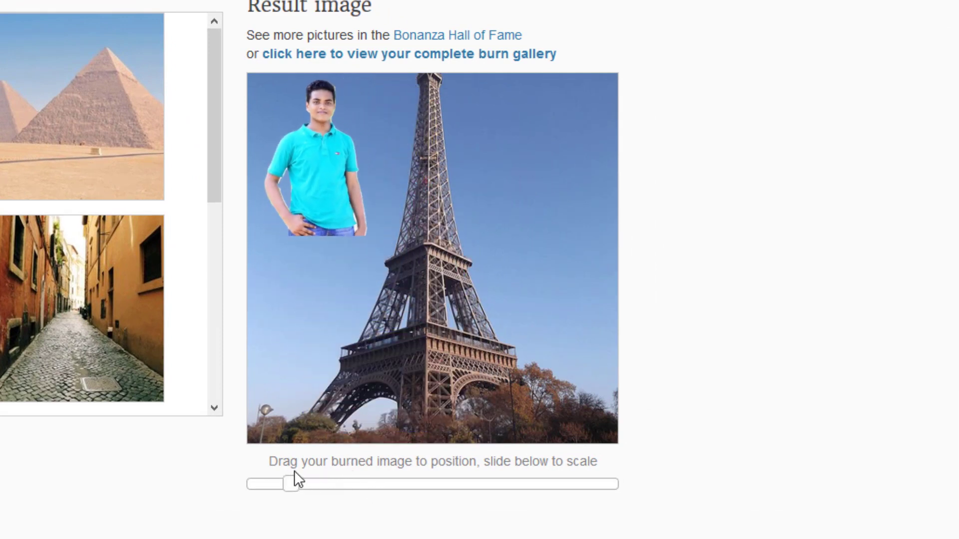
{"action": "left_click_drag", "start_coordinate": [351, 160], "coordinate": [393, 369]}
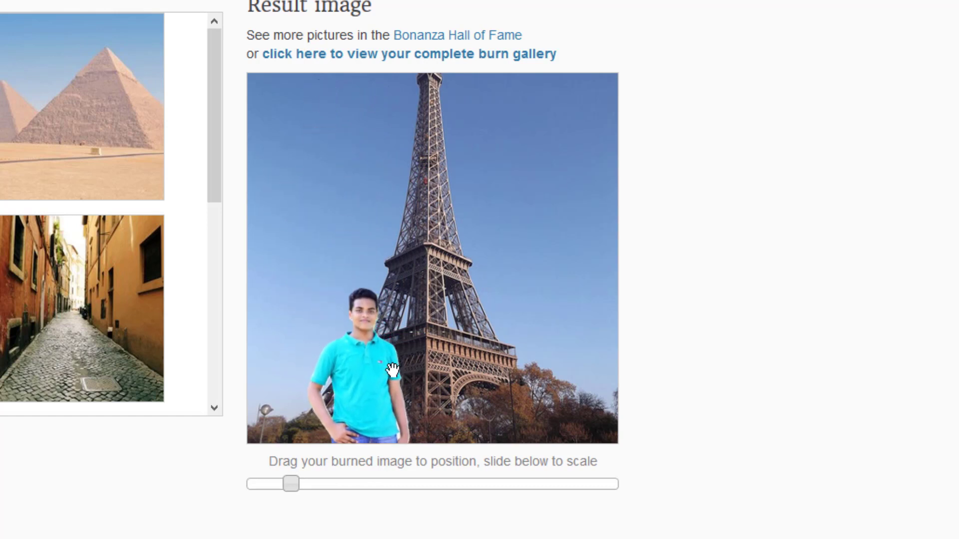
{"action": "left_click_drag", "start_coordinate": [295, 487], "coordinate": [265, 487]}
{"action": "left_click_drag", "start_coordinate": [313, 320], "coordinate": [328, 420]}
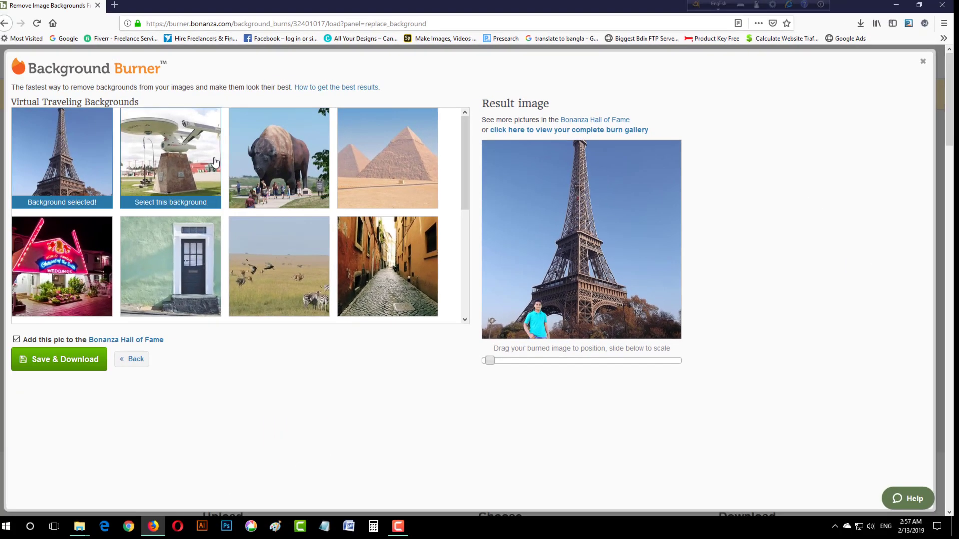
Step: Try the bison statue backdrop, shifting and slightly shrinking the person on it
{"action": "left_click", "coordinate": [269, 181]}
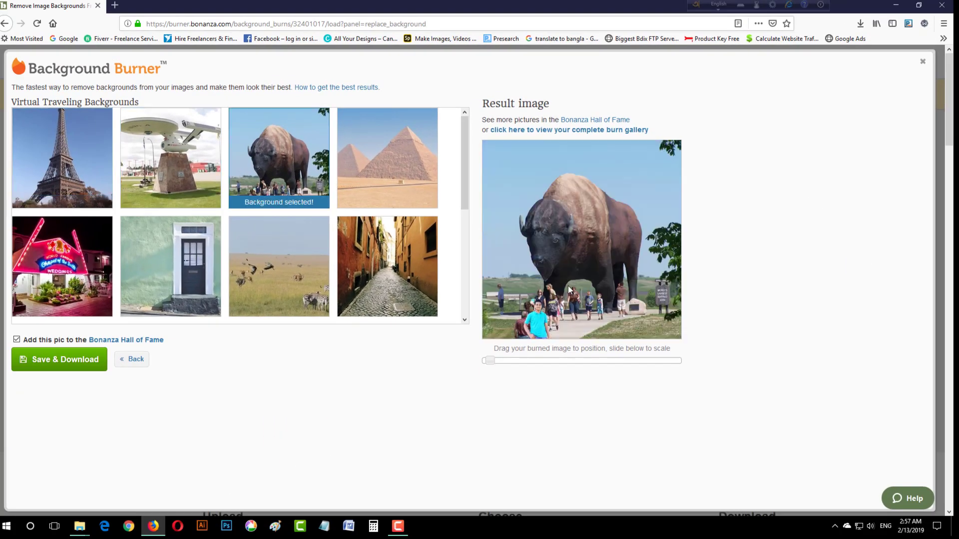
{"action": "left_click_drag", "start_coordinate": [540, 316], "coordinate": [560, 318]}
{"action": "left_click_drag", "start_coordinate": [490, 360], "coordinate": [487, 362]}
{"action": "left_click_drag", "start_coordinate": [559, 313], "coordinate": [557, 326]}
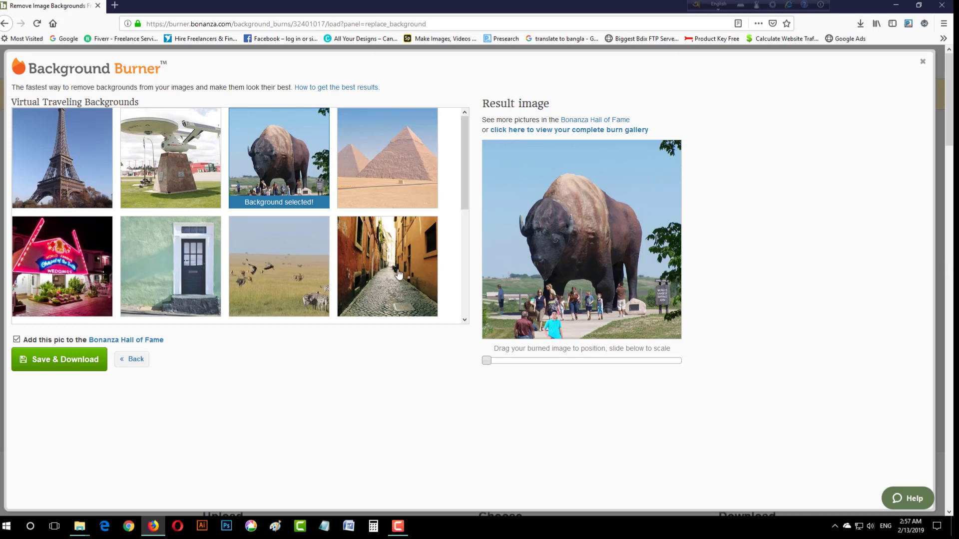
Step: Return to the Eiffel Tower backdrop, fine-tune the person's size and position, and open a new tab
{"action": "left_click", "coordinate": [42, 182]}
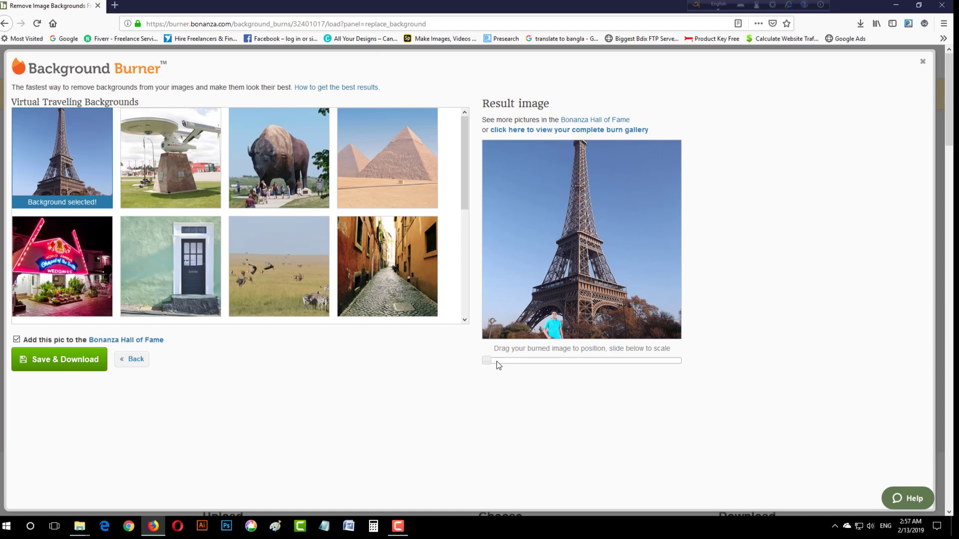
{"action": "left_click_drag", "start_coordinate": [490, 362], "coordinate": [492, 361]}
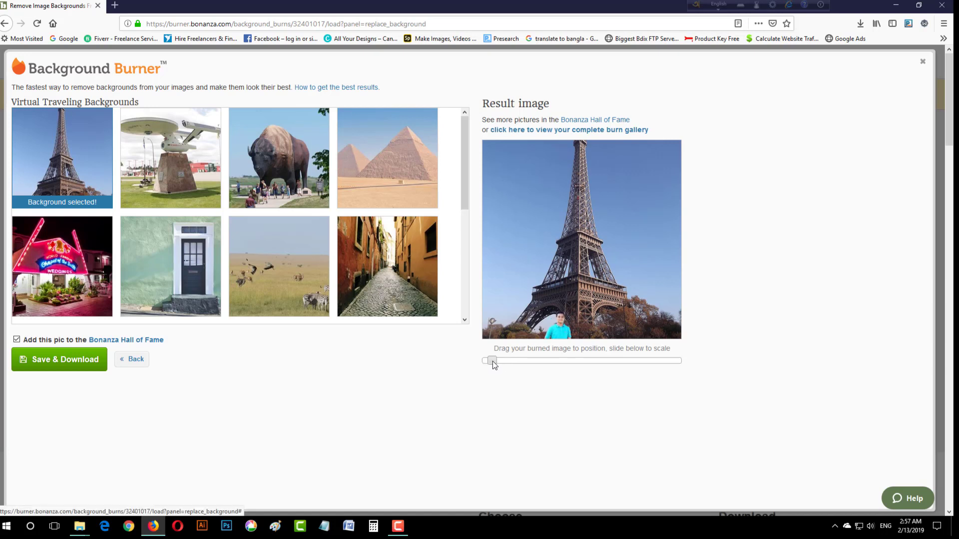
{"action": "left_click_drag", "start_coordinate": [557, 322], "coordinate": [542, 304]}
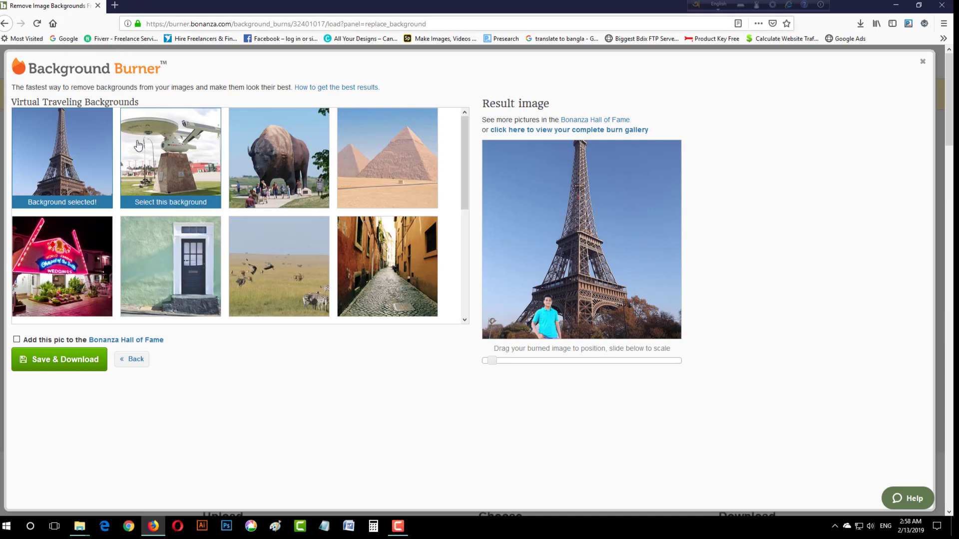
{"action": "left_click", "coordinate": [115, 5]}
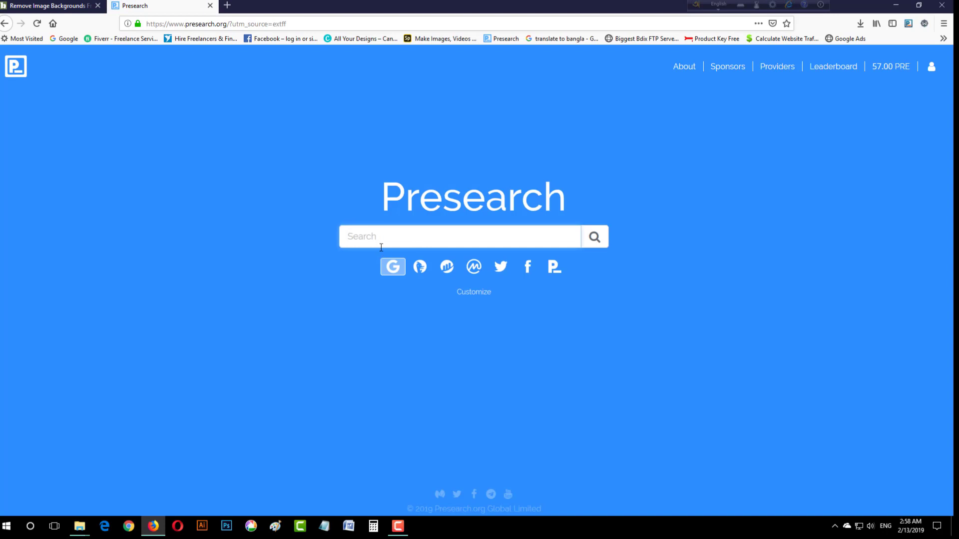
Step: Search for remove.bg and open the 'Remove Background from Image – remove.bg' result
{"action": "type", "text": "rem"}
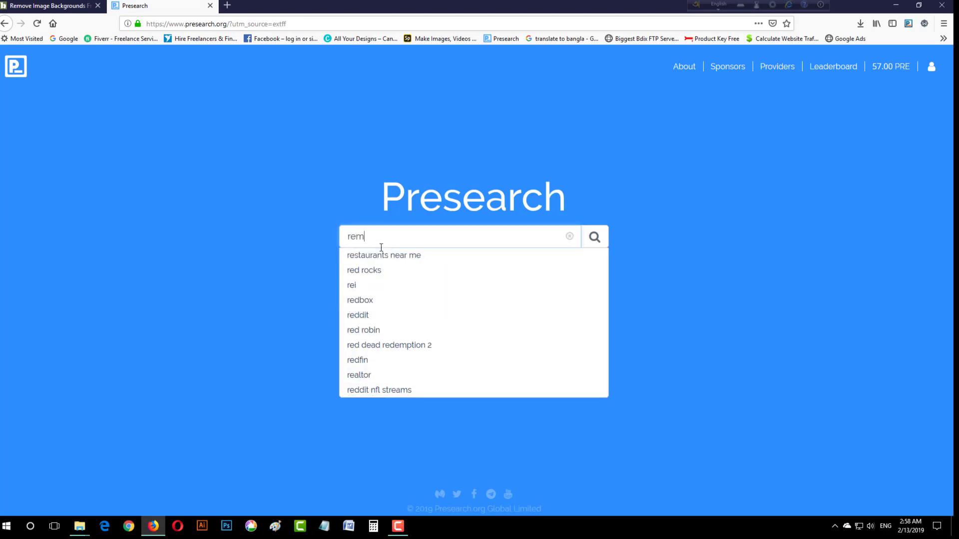
{"action": "type", "text": "ob="}
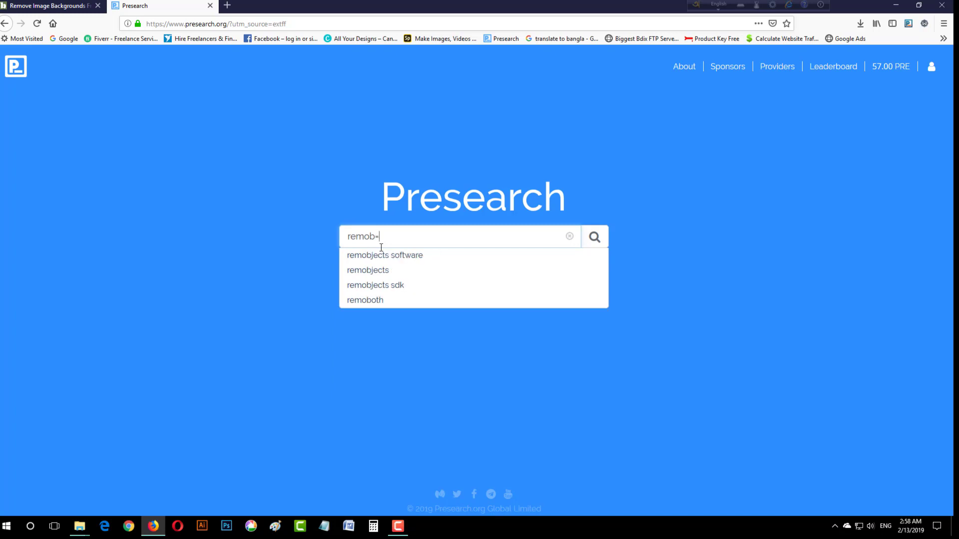
{"action": "type", "text": "ve"}
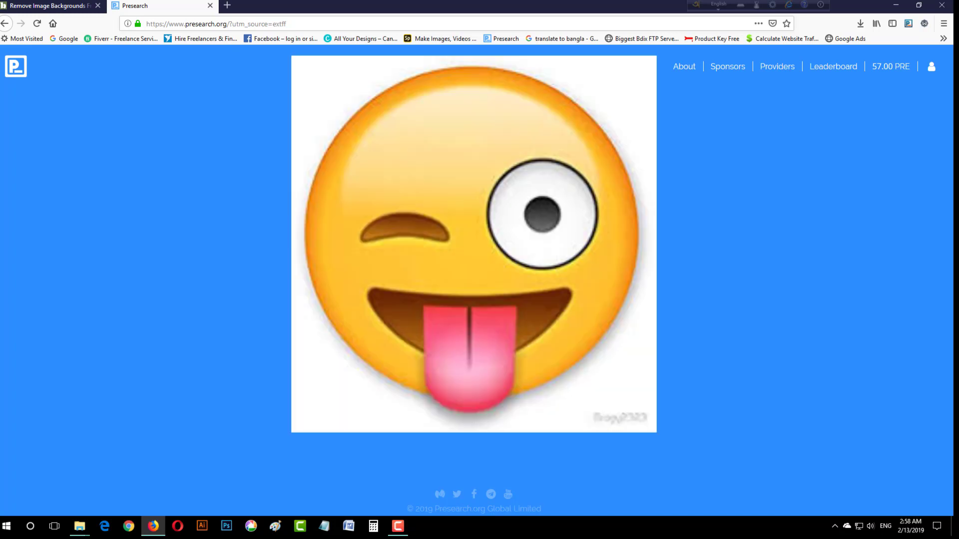
{"action": "key", "text": "Return"}
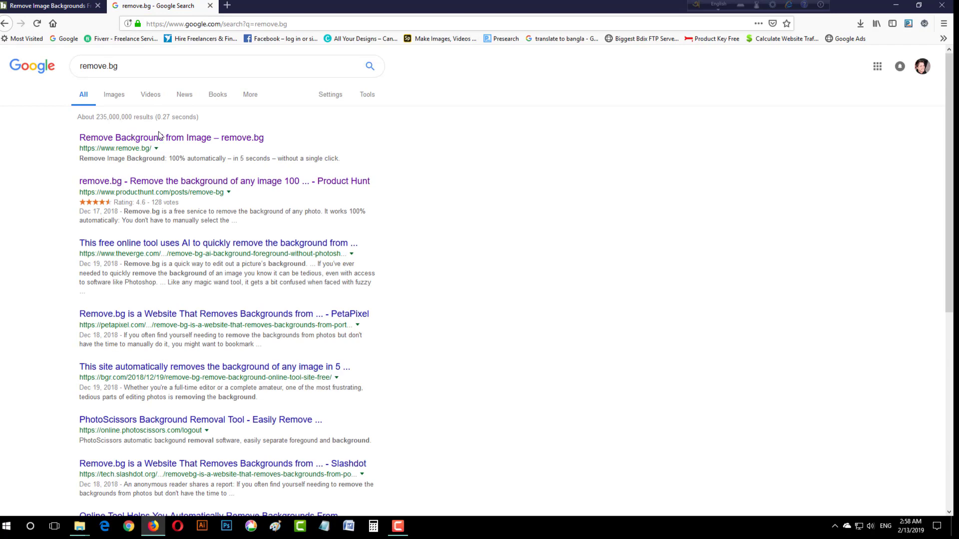
{"action": "left_click", "coordinate": [162, 140]}
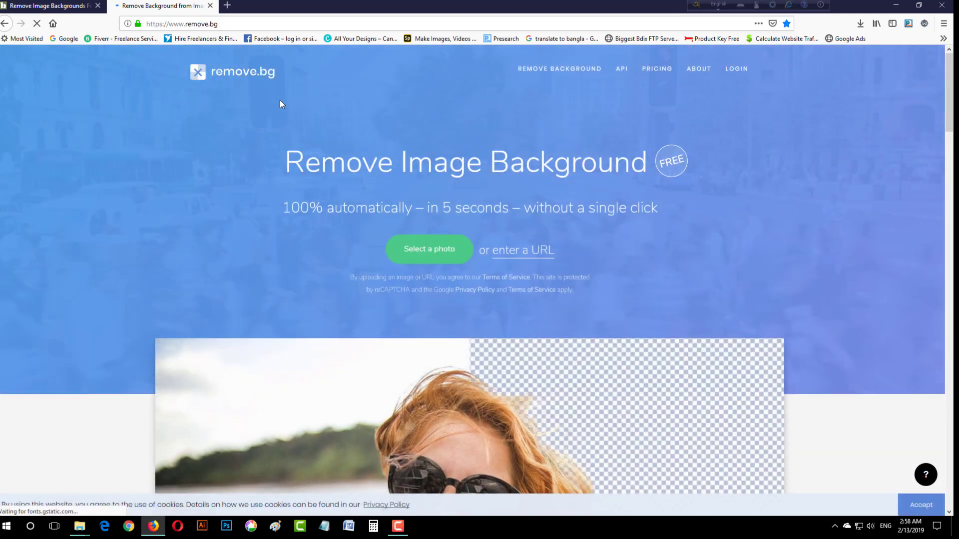
Step: Upload the Desktop portrait photo to remove.bg for automatic background removal
{"action": "scroll", "coordinate": [619, 158], "scroll_direction": "down", "scroll_amount": 2}
{"action": "scroll", "coordinate": [529, 159], "scroll_direction": "up", "scroll_amount": 2}
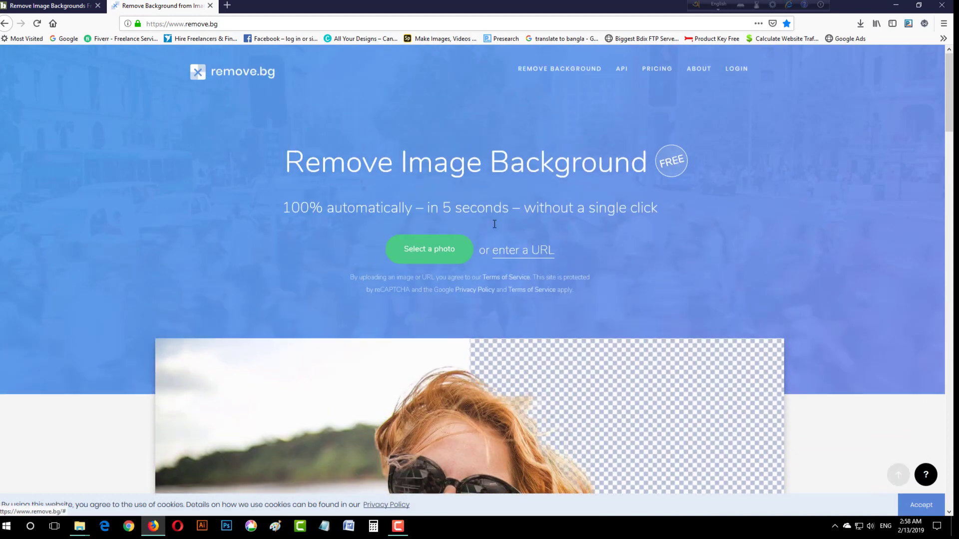
{"action": "left_click", "coordinate": [422, 256]}
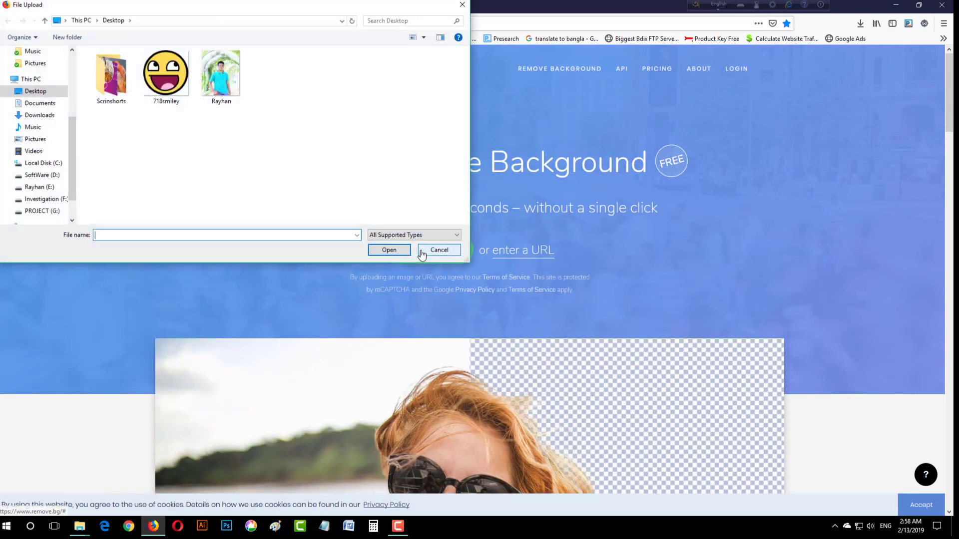
{"action": "left_click", "coordinate": [229, 88]}
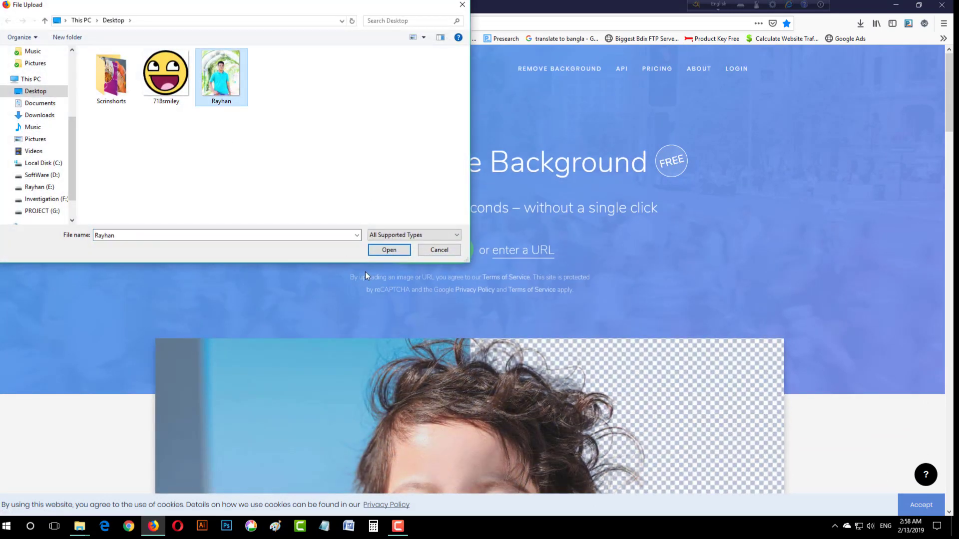
{"action": "left_click", "coordinate": [400, 251]}
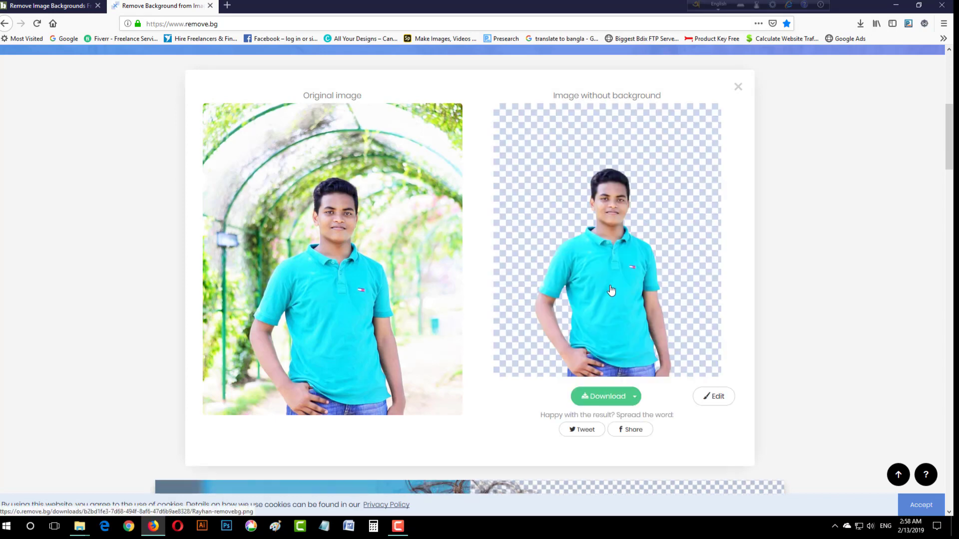
Step: Use the Putra-Mosque-Islamic-HD-Wallpaper image from the Scrinshorts folder as the cut-out's background
{"action": "left_click", "coordinate": [722, 399]}
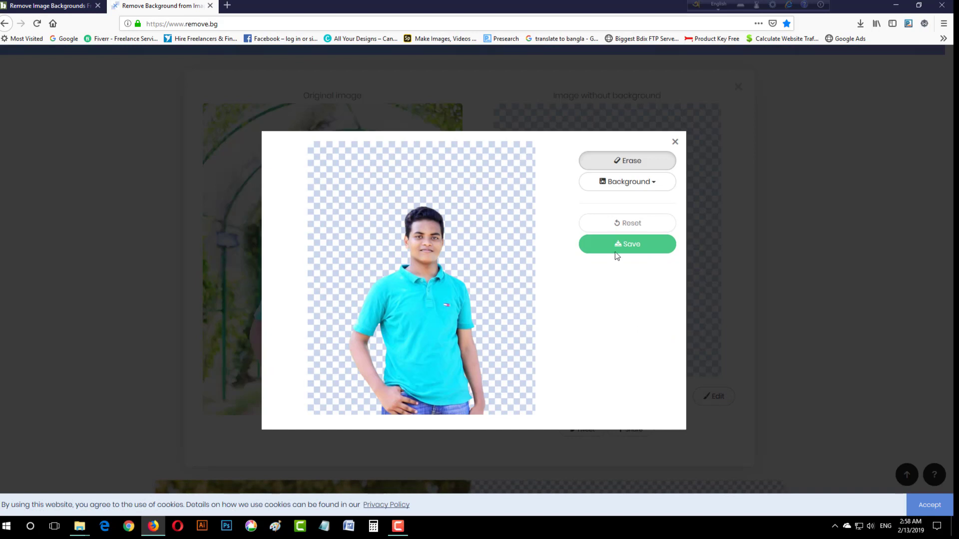
{"action": "left_click", "coordinate": [623, 182]}
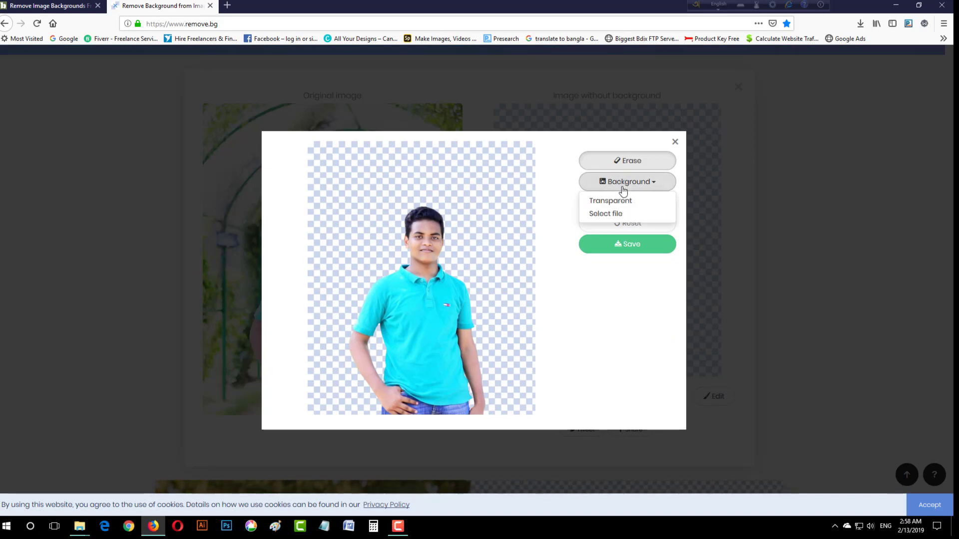
{"action": "left_click", "coordinate": [636, 215]}
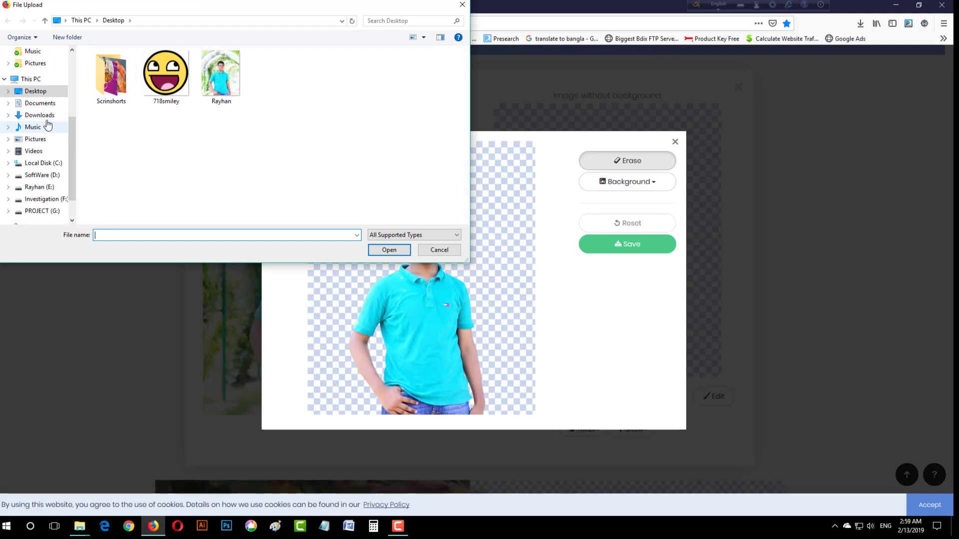
{"action": "double_click", "coordinate": [113, 102]}
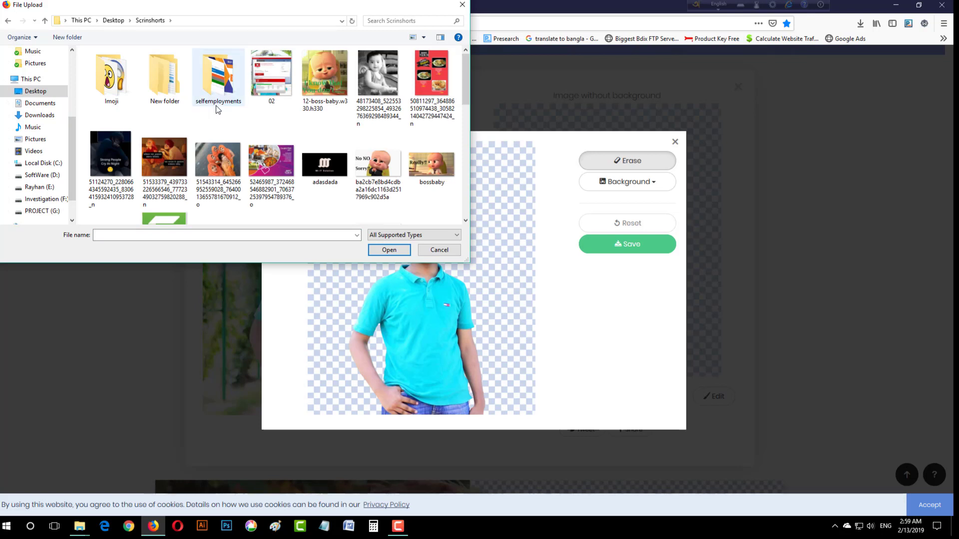
{"action": "scroll", "coordinate": [215, 106], "scroll_direction": "down", "scroll_amount": 5}
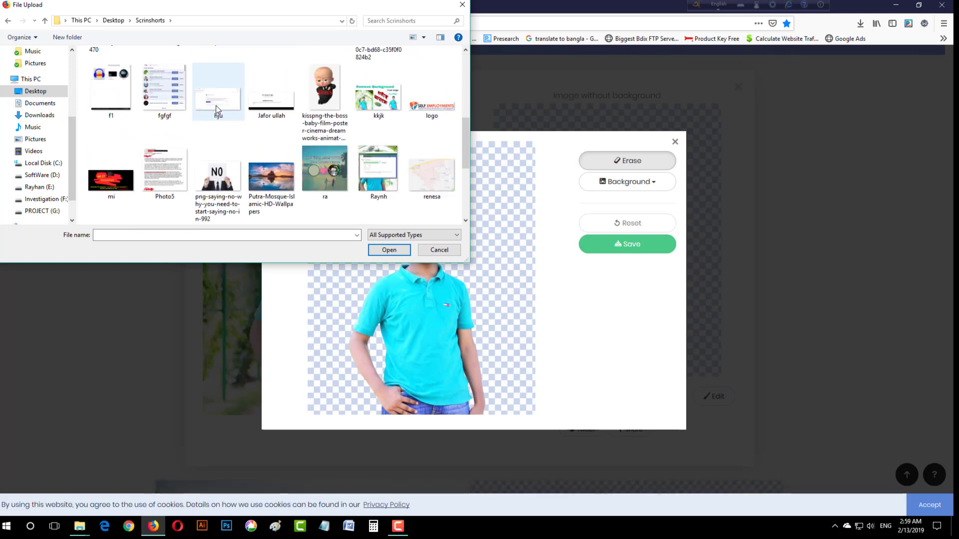
{"action": "scroll", "coordinate": [216, 106], "scroll_direction": "down", "scroll_amount": 2}
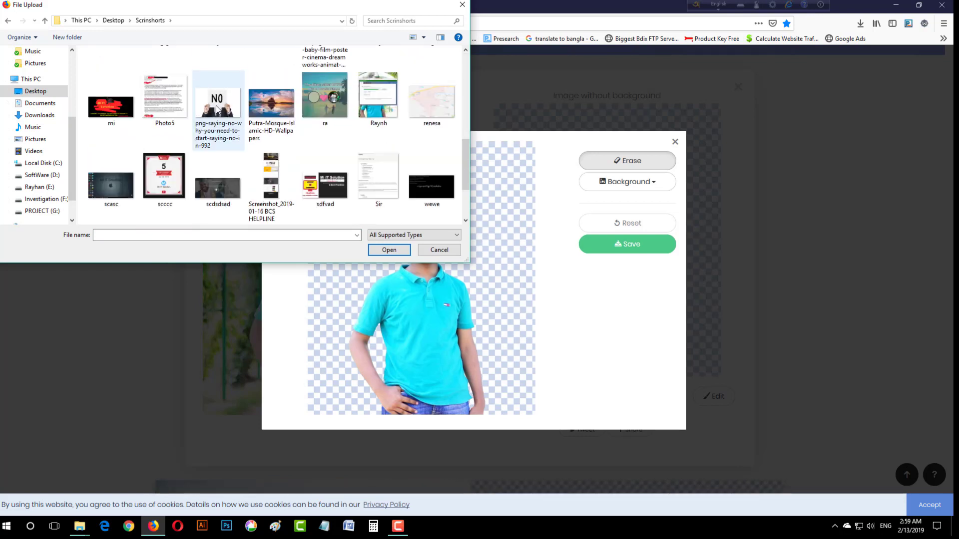
{"action": "left_click", "coordinate": [263, 117]}
{"action": "left_click", "coordinate": [390, 250]}
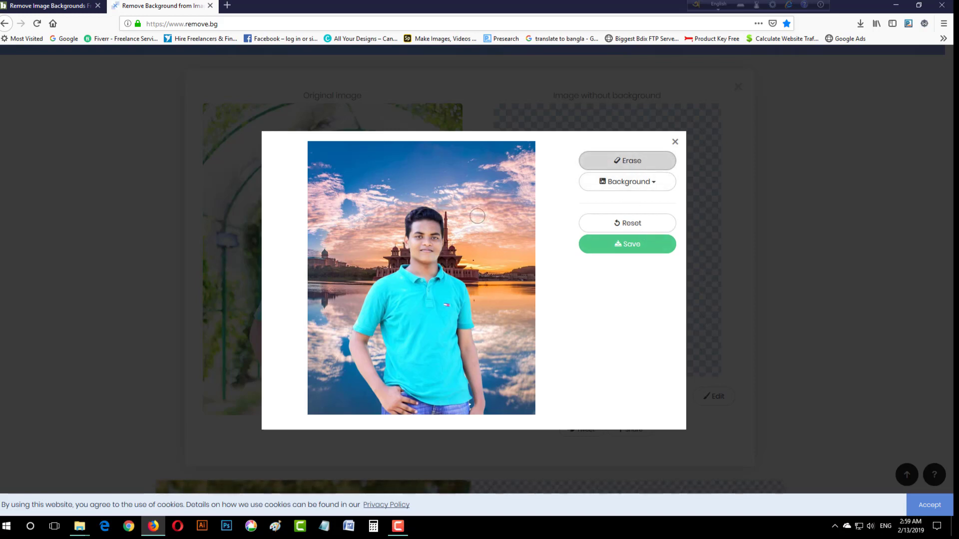
Step: Restore the transparent background, trial-erase the shirt and left arm, undo that erasing, then close the editor
{"action": "left_click", "coordinate": [619, 227]}
{"action": "left_click", "coordinate": [619, 161]}
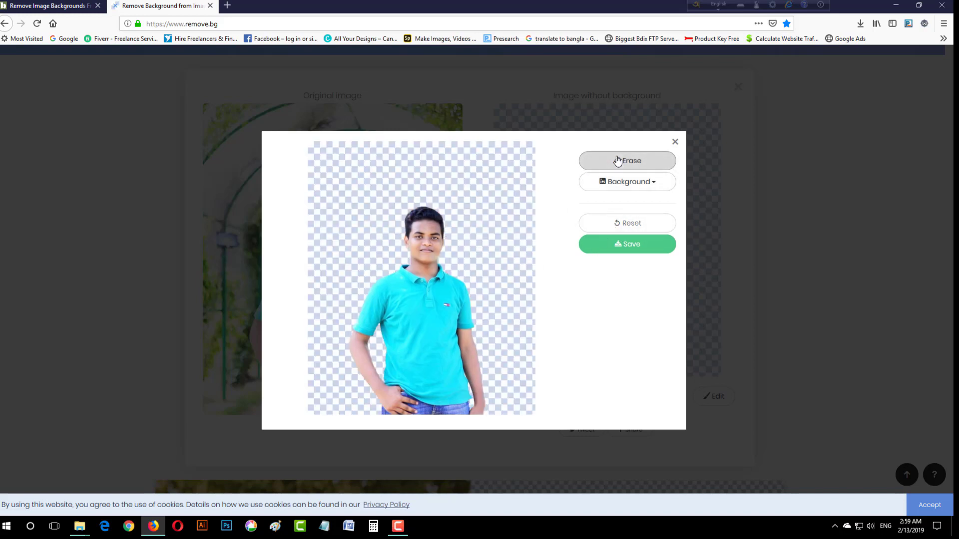
{"action": "left_click_drag", "start_coordinate": [465, 305], "coordinate": [310, 316]}
{"action": "mouse_move", "coordinate": [407, 315]}
{"action": "left_mouse_down"}
{"action": "mouse_move", "coordinate": [519, 316]}
{"action": "mouse_move", "coordinate": [307, 322]}
{"action": "mouse_move", "coordinate": [471, 323]}
{"action": "left_mouse_up"}
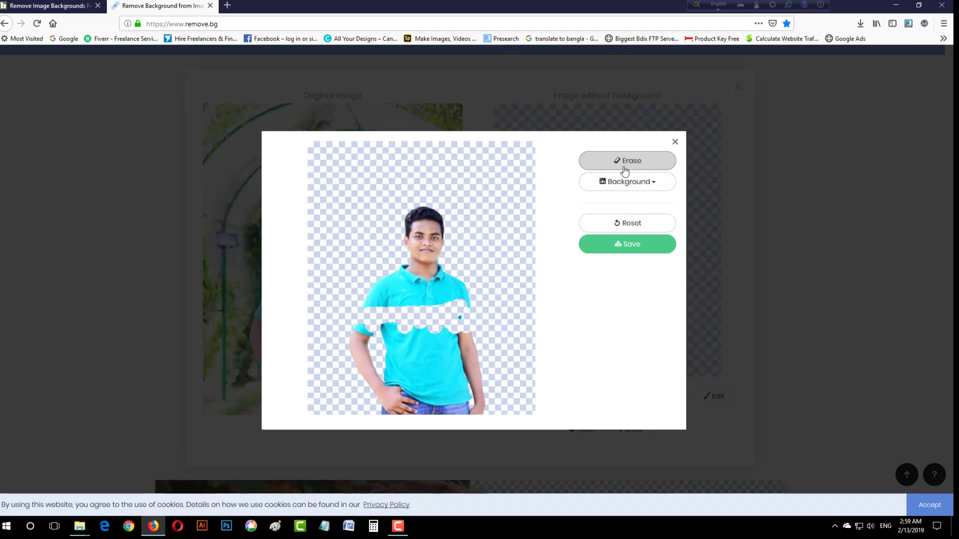
{"action": "left_click_drag", "start_coordinate": [359, 324], "coordinate": [409, 386]}
{"action": "mouse_move", "coordinate": [481, 334]}
{"action": "left_mouse_down"}
{"action": "mouse_move", "coordinate": [444, 304]}
{"action": "mouse_move", "coordinate": [430, 395]}
{"action": "mouse_move", "coordinate": [497, 390]}
{"action": "mouse_move", "coordinate": [410, 340]}
{"action": "mouse_move", "coordinate": [466, 318]}
{"action": "left_mouse_up"}
{"action": "left_click", "coordinate": [627, 232]}
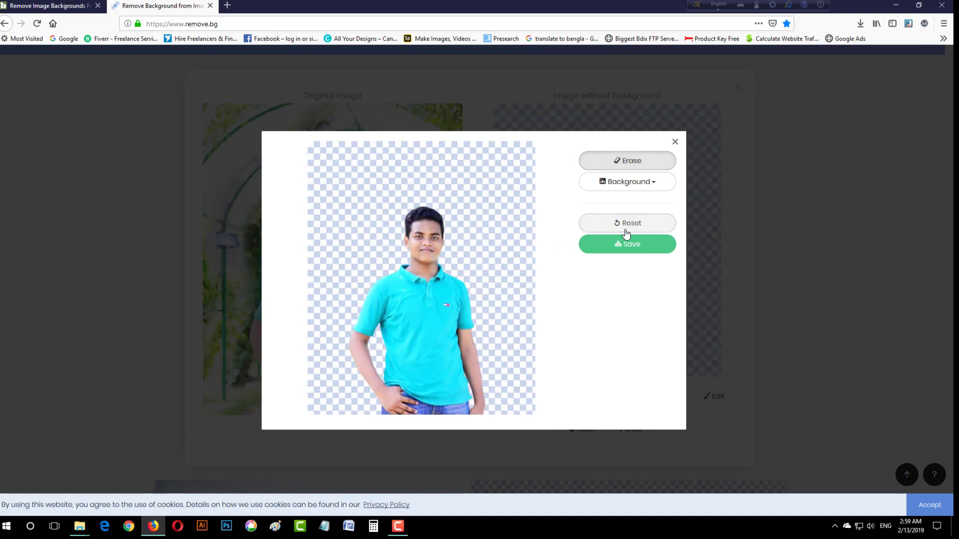
{"action": "left_click", "coordinate": [674, 142]}
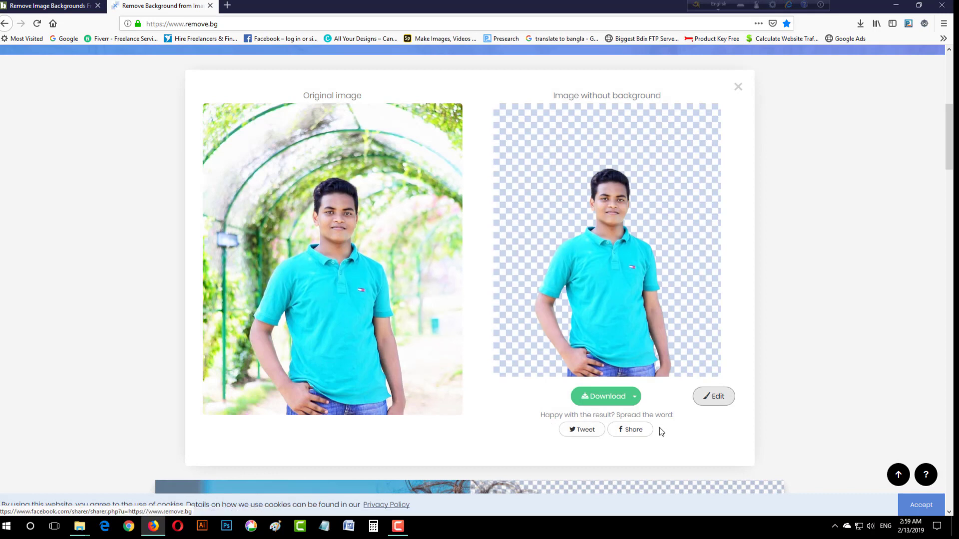
Step: Download the standard 456×548 px transparent cut-out and save it as a PNG file
{"action": "left_click", "coordinate": [635, 398]}
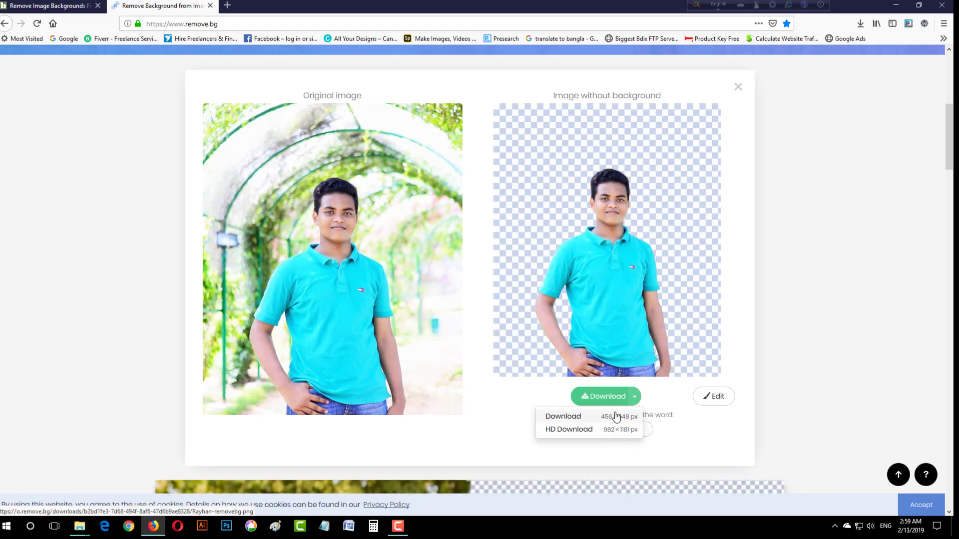
{"action": "left_click", "coordinate": [616, 416]}
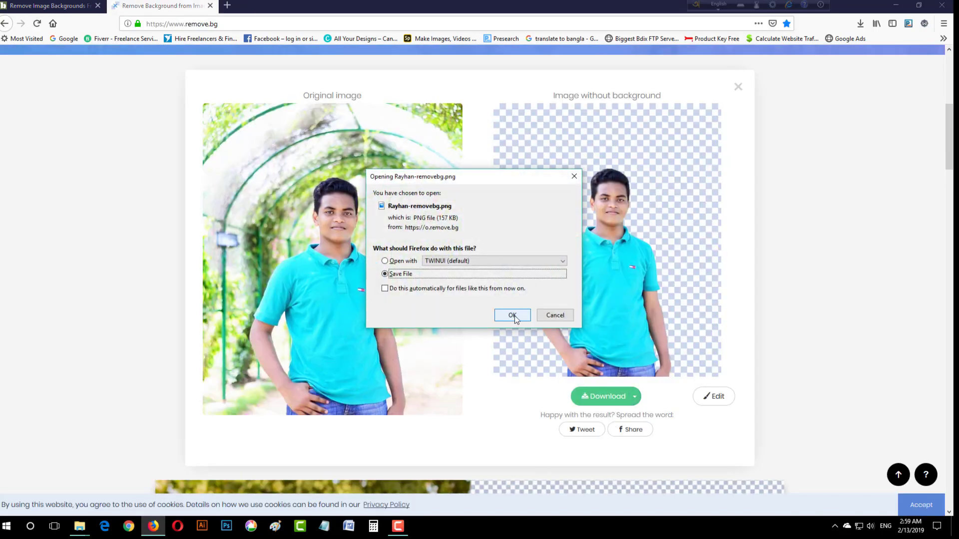
{"action": "left_click", "coordinate": [515, 317]}
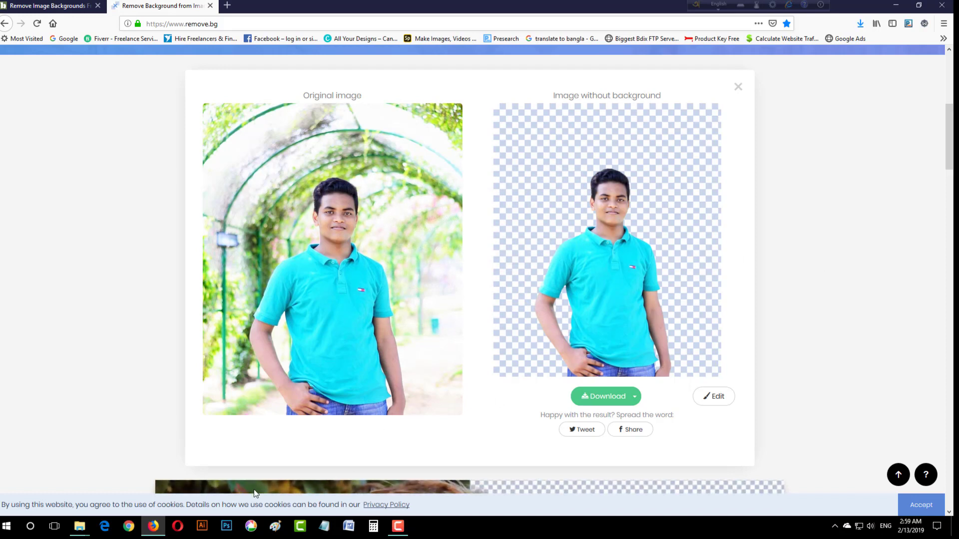
{"action": "left_click", "coordinate": [398, 526]}
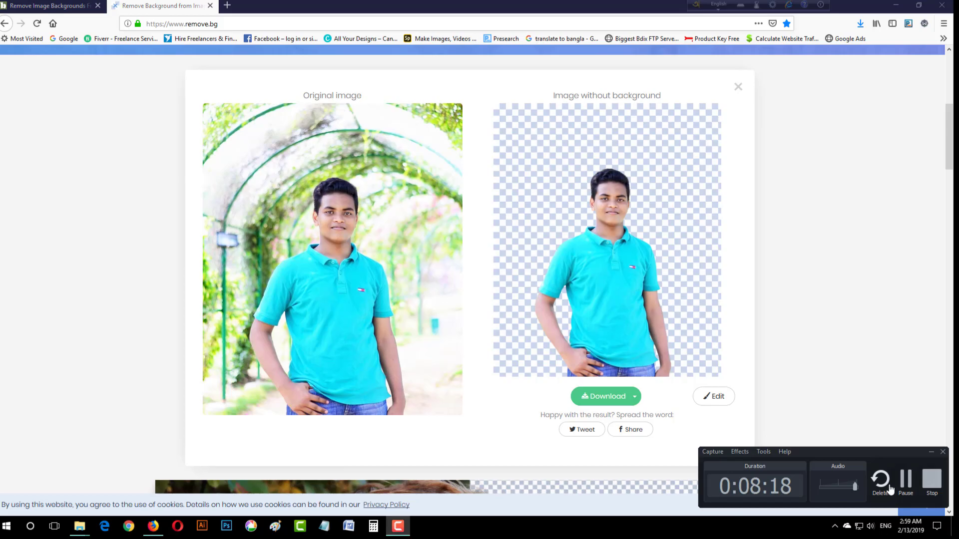